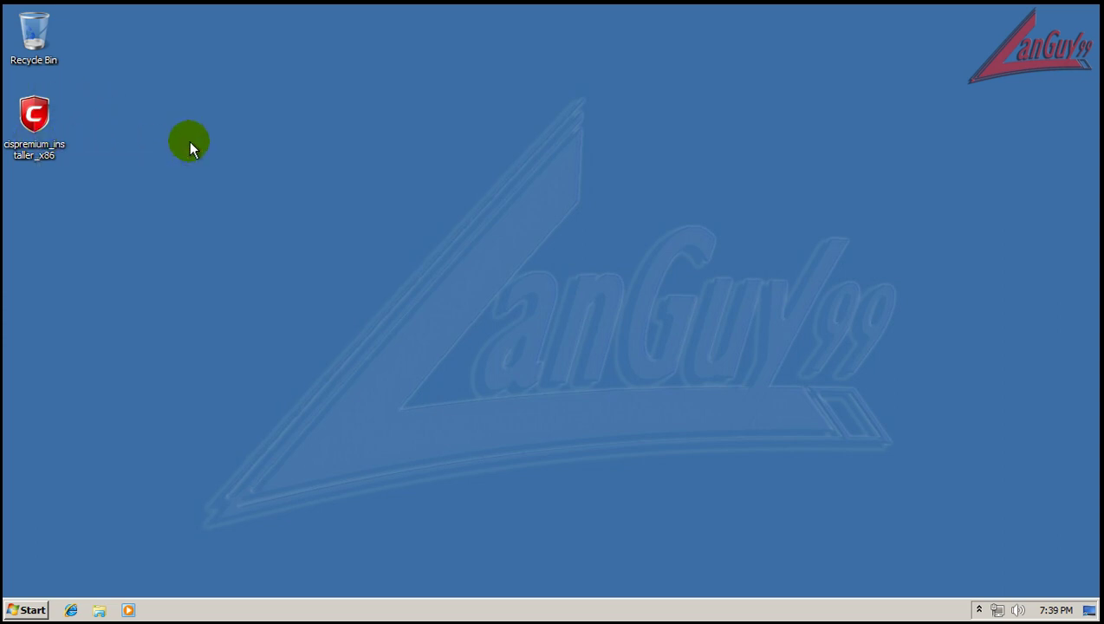
- Launch cispremium_installer_x86 from the desktop and allow it to make changes to the computer, closing Task Manager
{"action": "double_click", "coordinate": [32, 113]}
{"action": "double_click", "coordinate": [42, 110]}
{"action": "right_click", "coordinate": [544, 605]}
{"action": "left_click", "coordinate": [577, 563]}
{"action": "left_click", "coordinate": [115, 67]}
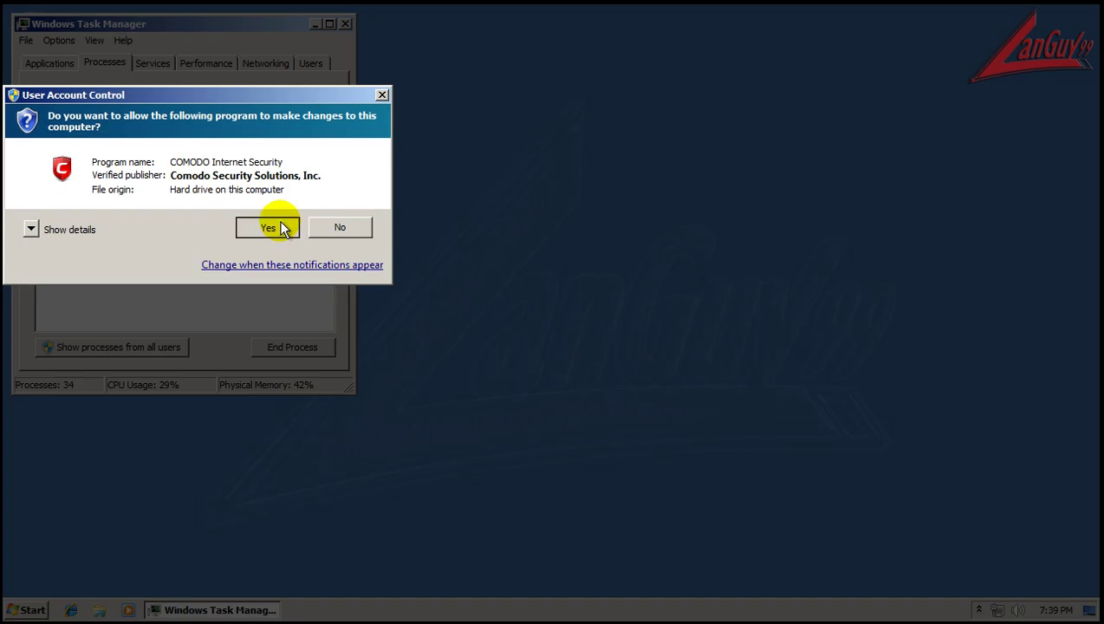
{"action": "left_click", "coordinate": [279, 227]}
{"action": "left_click", "coordinate": [345, 24]}
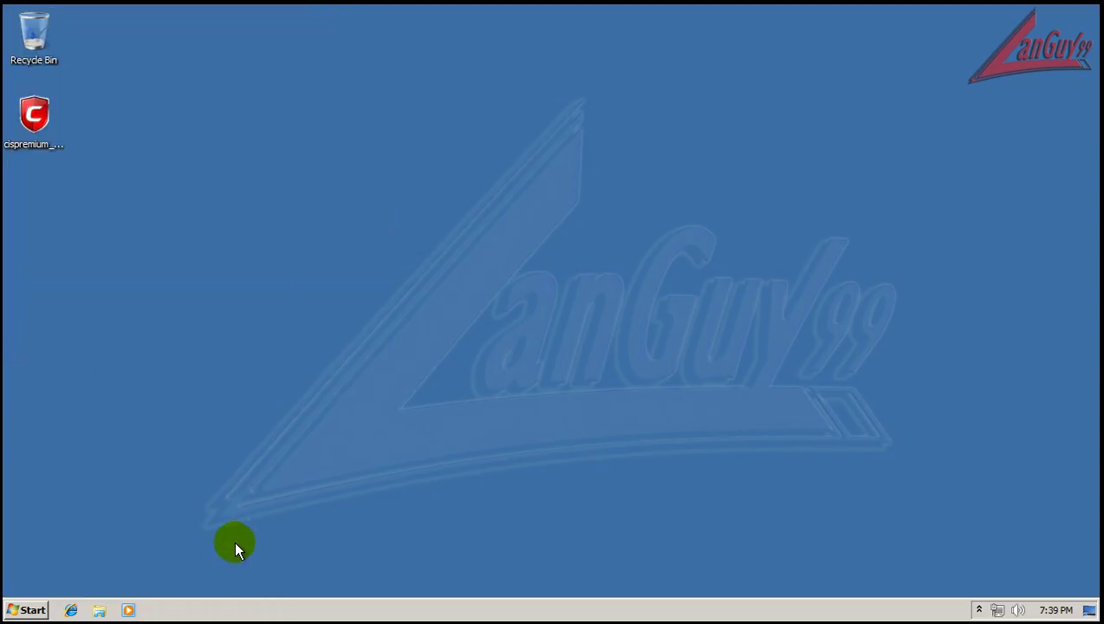
{"action": "right_click", "coordinate": [247, 608]}
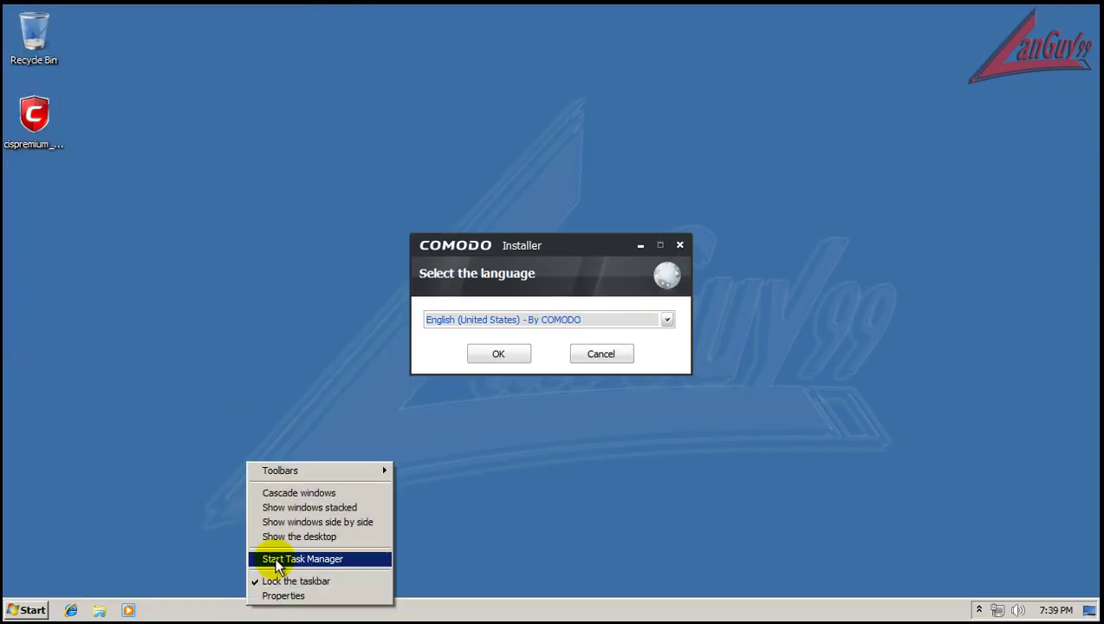
{"action": "left_click", "coordinate": [559, 250]}
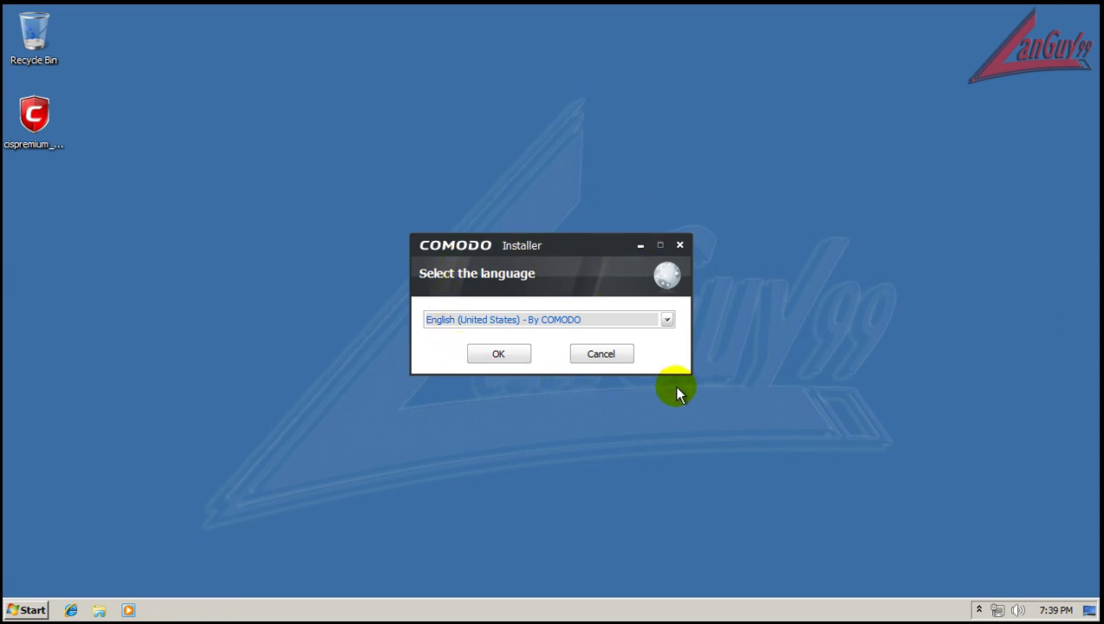
- Choose English (United States), accept the license agreement, and proceed with both COMODO Antivirus and COMODO Firewall selected
{"action": "left_click", "coordinate": [511, 351]}
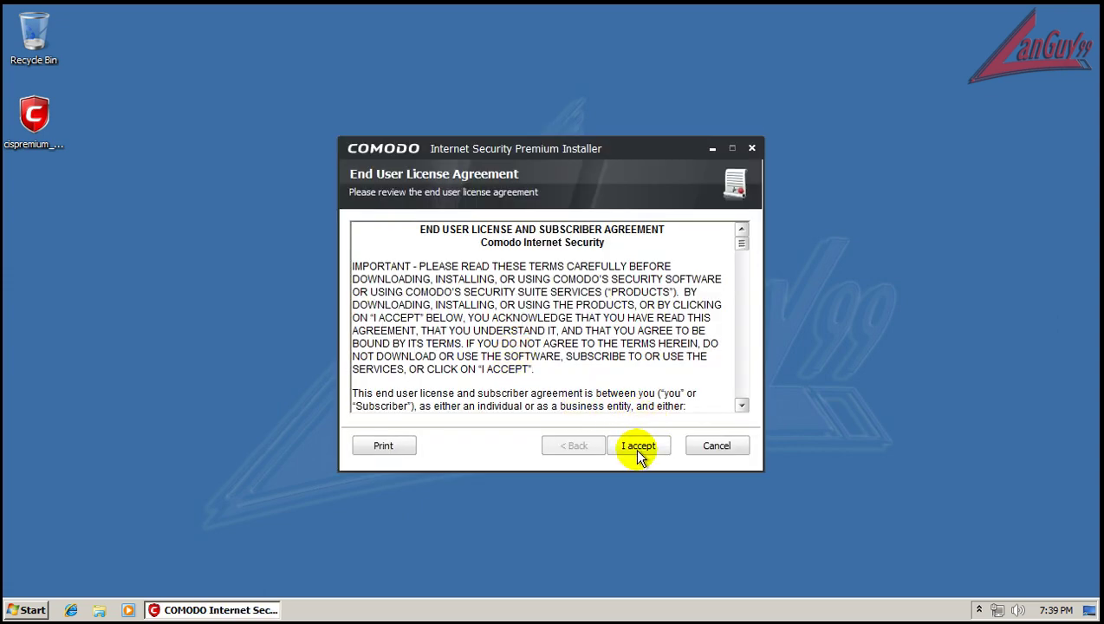
{"action": "left_click", "coordinate": [639, 448]}
{"action": "left_click", "coordinate": [637, 454]}
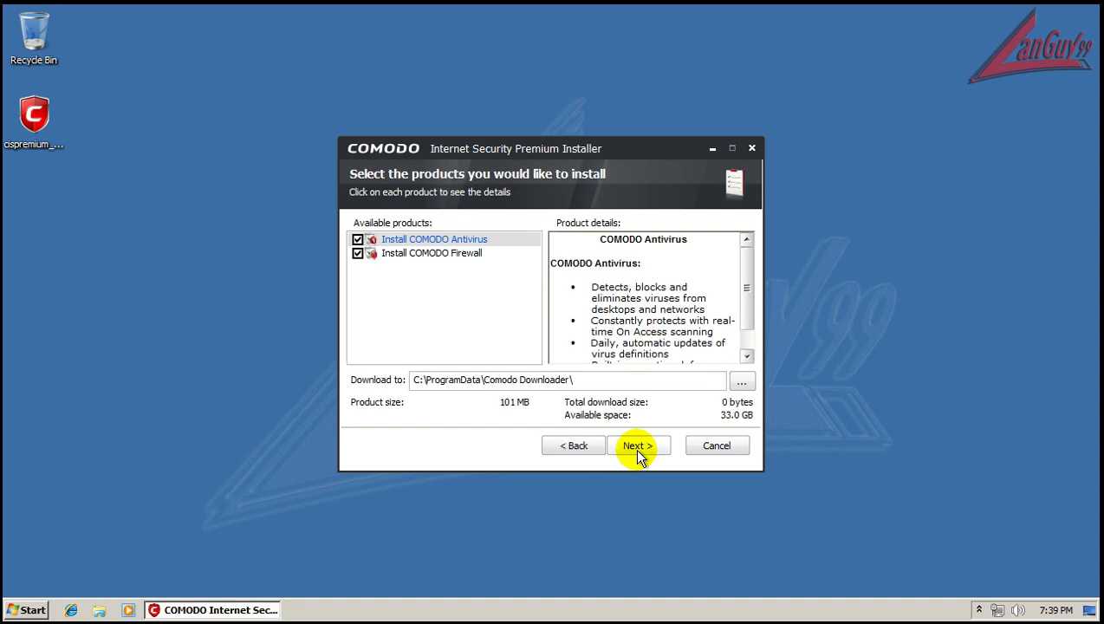
{"action": "left_click", "coordinate": [637, 451]}
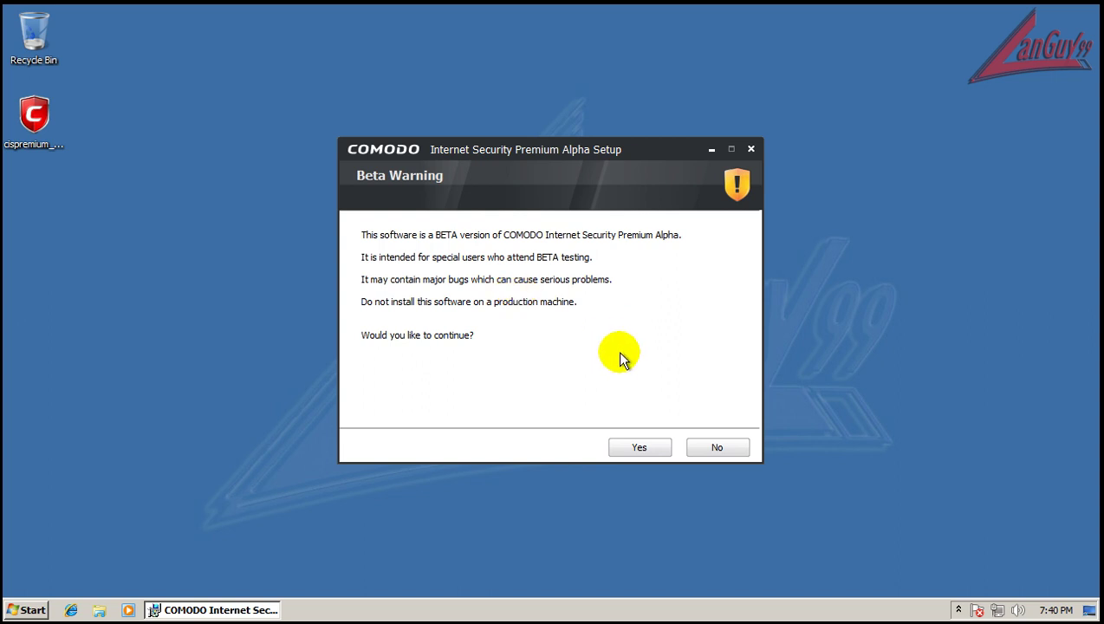
- Continue past the beta warning, install to C:\Program Files\COMODO\COMODO Internet Security\, and finish the setup wizard and installer
{"action": "left_click", "coordinate": [639, 447]}
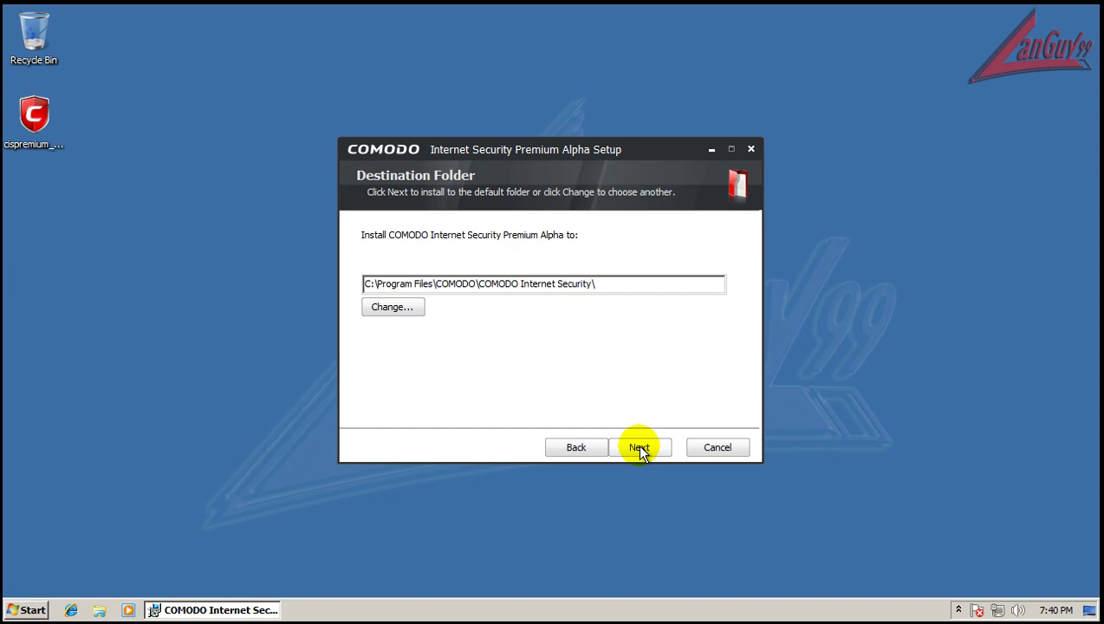
{"action": "left_click", "coordinate": [640, 447]}
{"action": "left_click", "coordinate": [640, 447]}
{"action": "left_click", "coordinate": [639, 447]}
{"action": "left_click", "coordinate": [639, 447]}
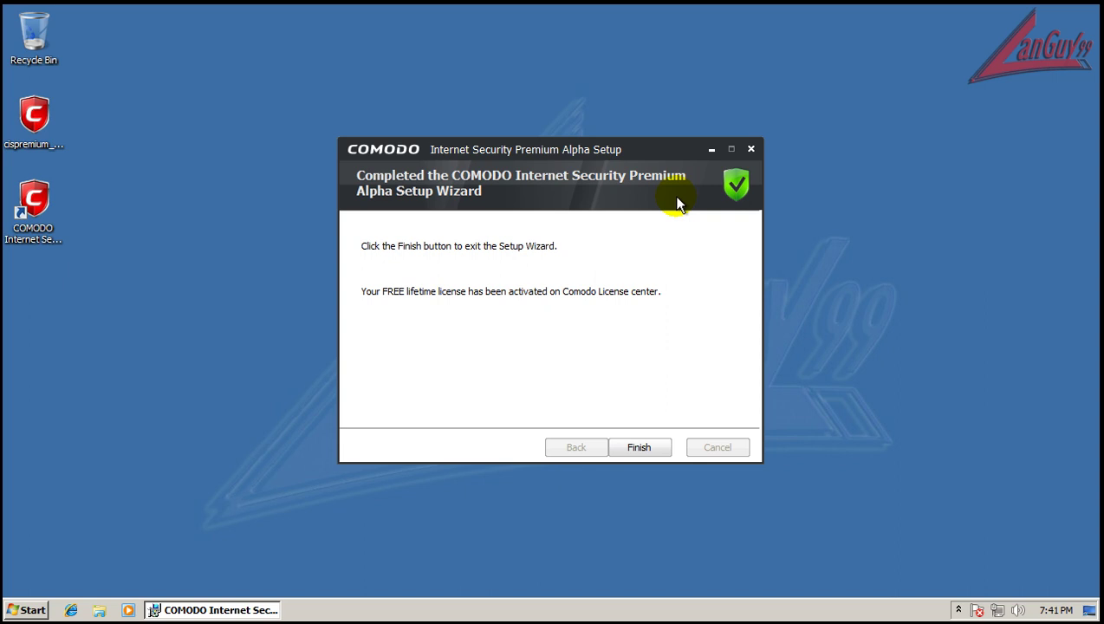
{"action": "left_click", "coordinate": [644, 449]}
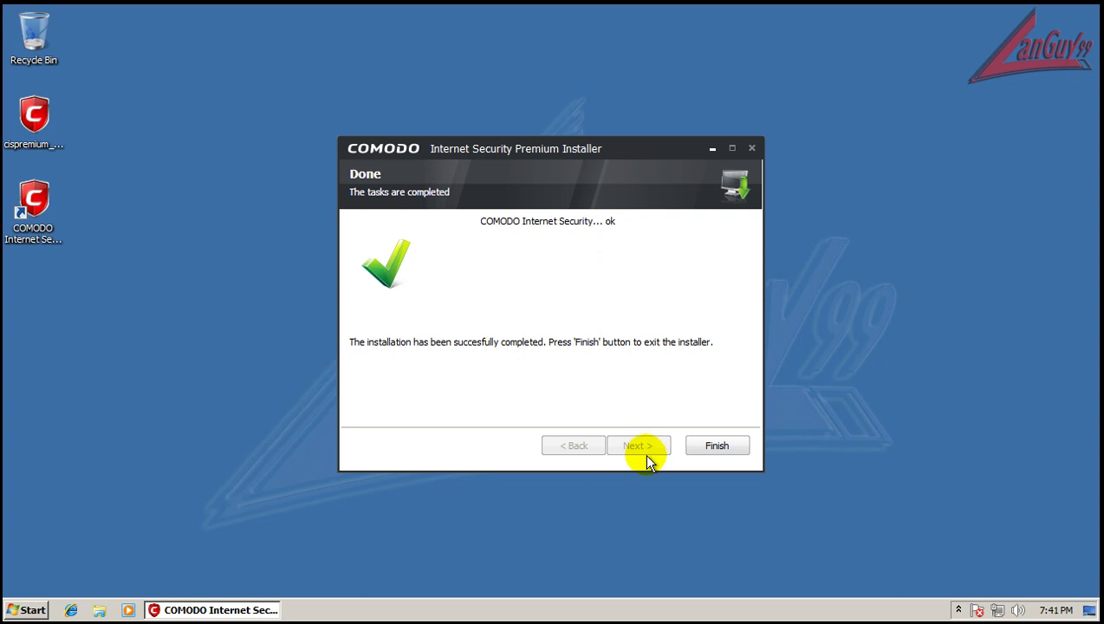
{"action": "left_click", "coordinate": [718, 446]}
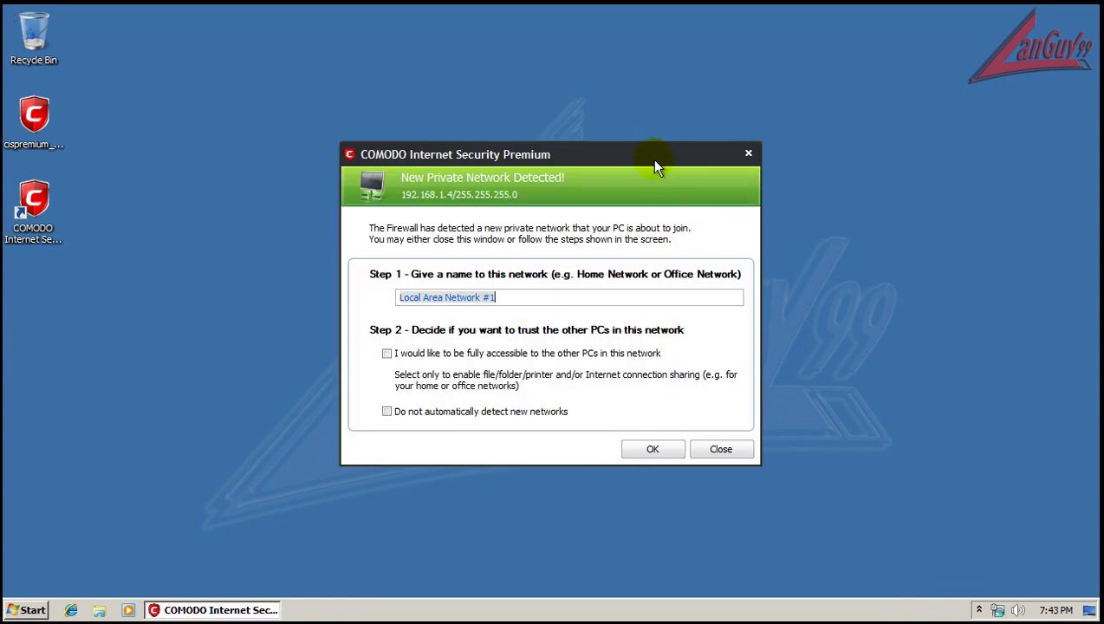
- Accept the new private network as Local Area Network #1 and open the COMODO Internet Security main window
{"action": "left_click", "coordinate": [650, 449]}
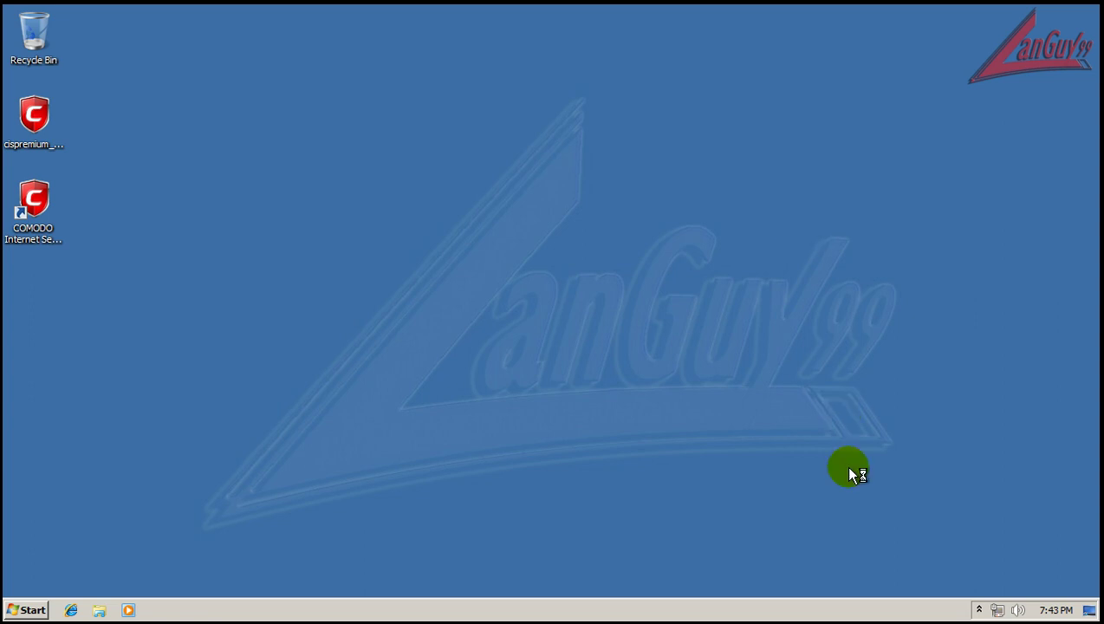
{"action": "left_click", "coordinate": [979, 610]}
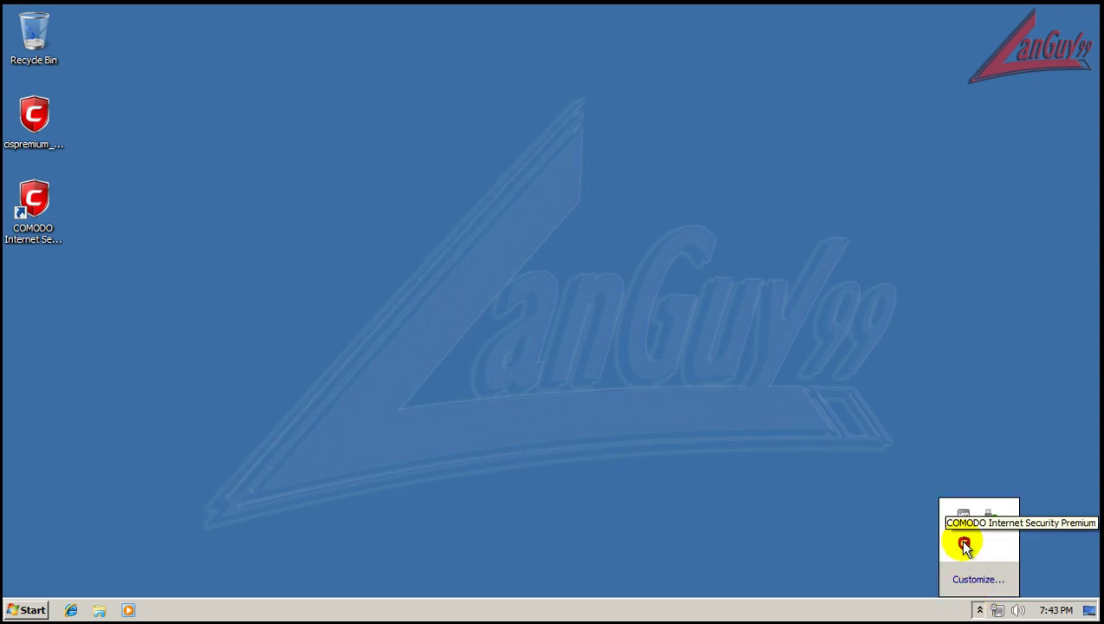
{"action": "right_click", "coordinate": [965, 549]}
{"action": "mouse_move", "coordinate": [1004, 494]}
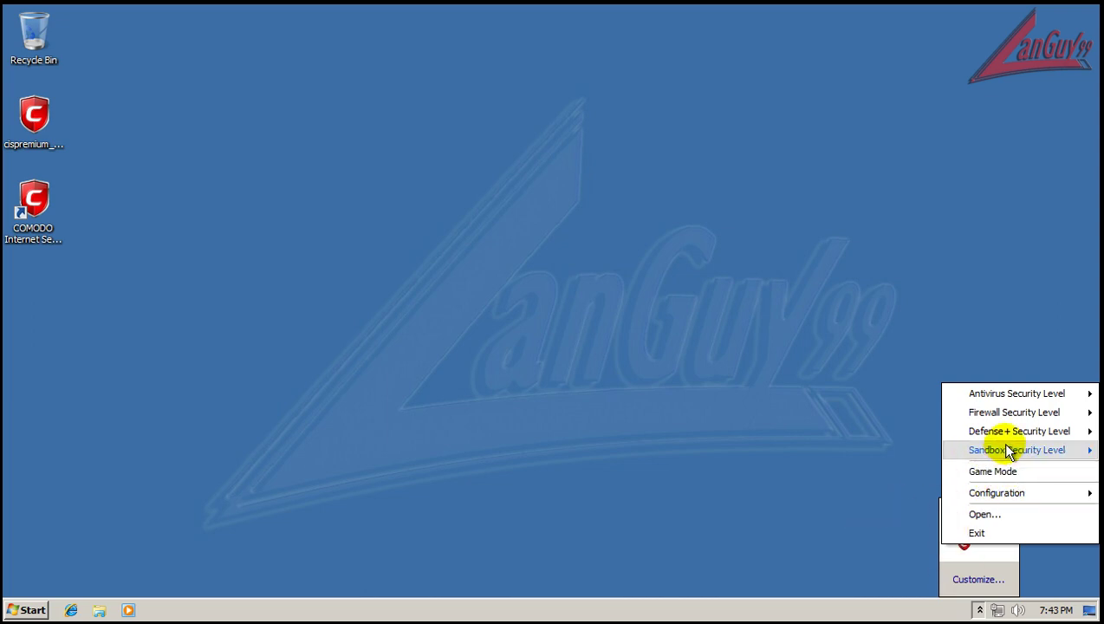
{"action": "mouse_move", "coordinate": [1006, 446]}
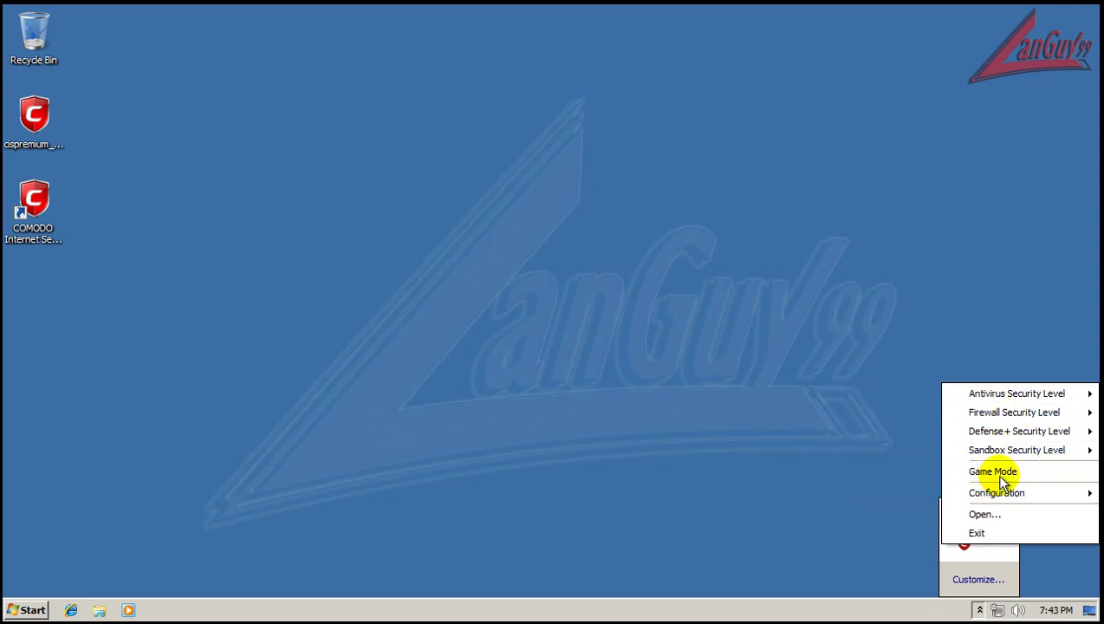
{"action": "left_click", "coordinate": [981, 516]}
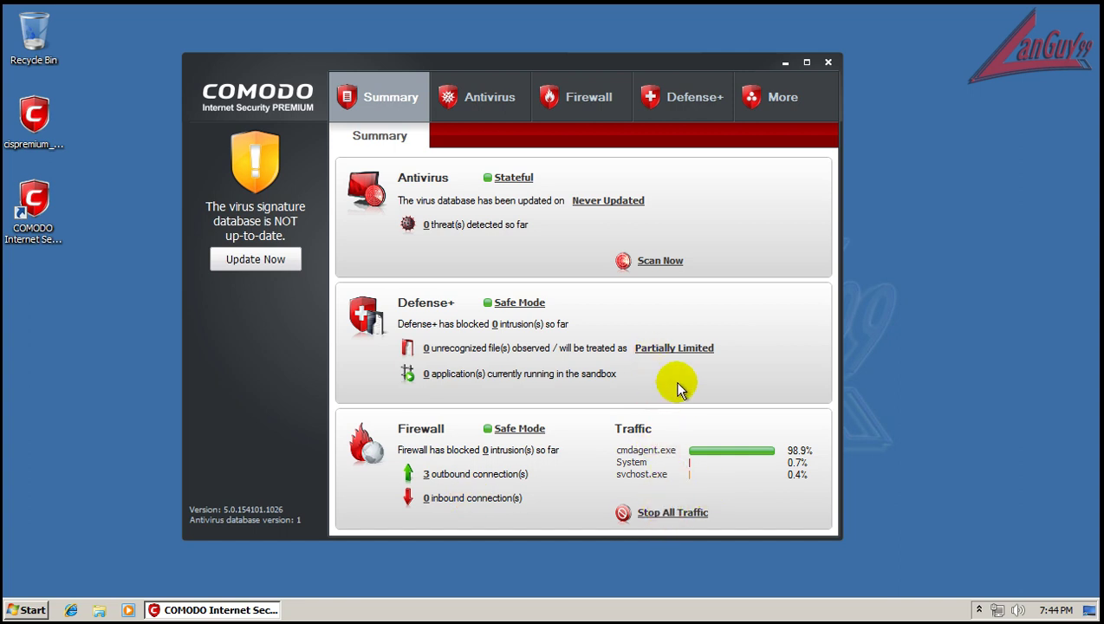
- Review the Defense+ general, execution control, sandbox and monitoring settings, including the options for treating unrecognized files, without changing them
{"action": "left_click", "coordinate": [675, 347]}
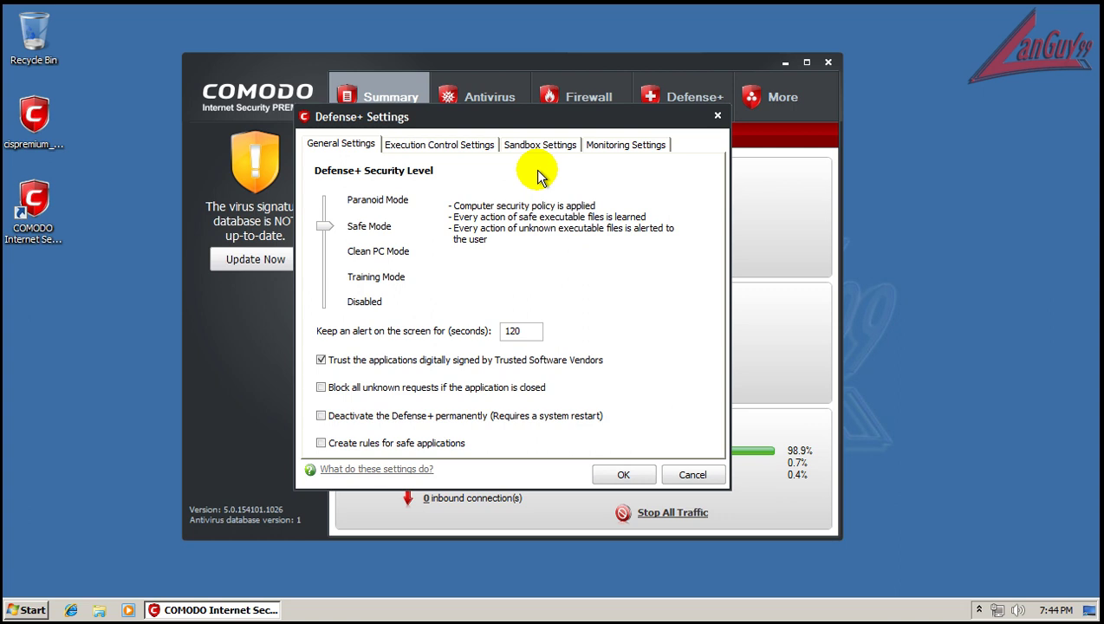
{"action": "left_click", "coordinate": [442, 144]}
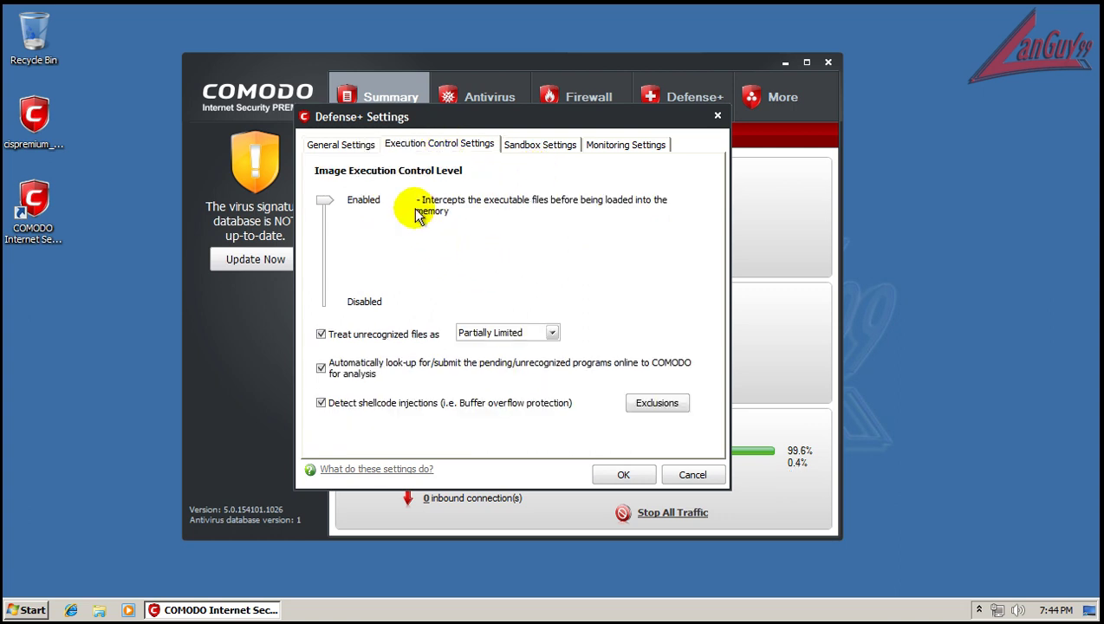
{"action": "left_click", "coordinate": [552, 334]}
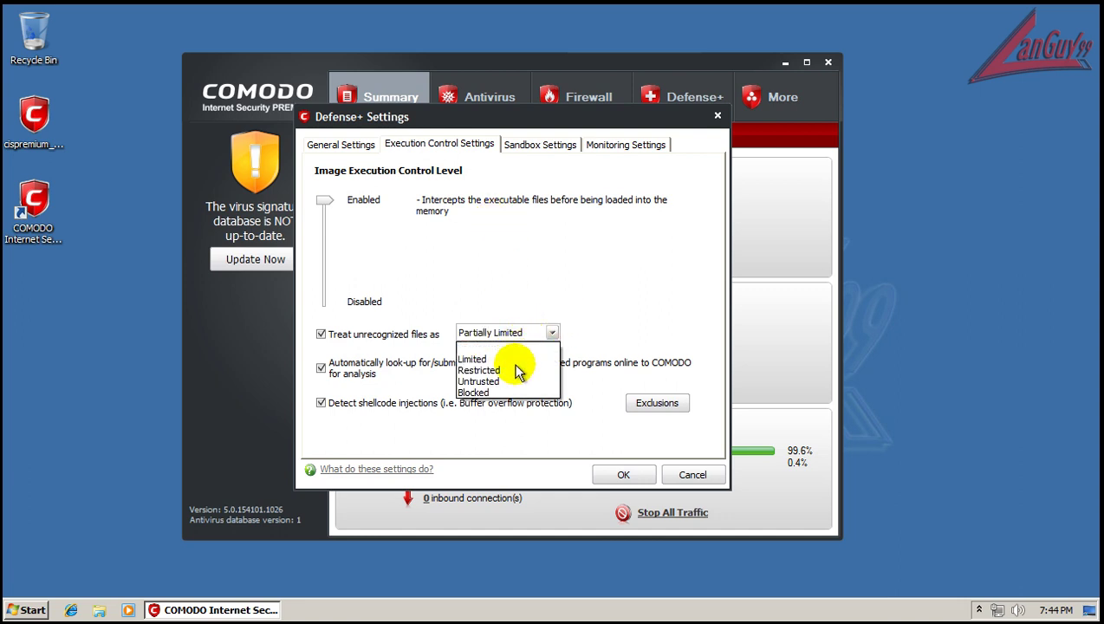
{"action": "left_click", "coordinate": [608, 277]}
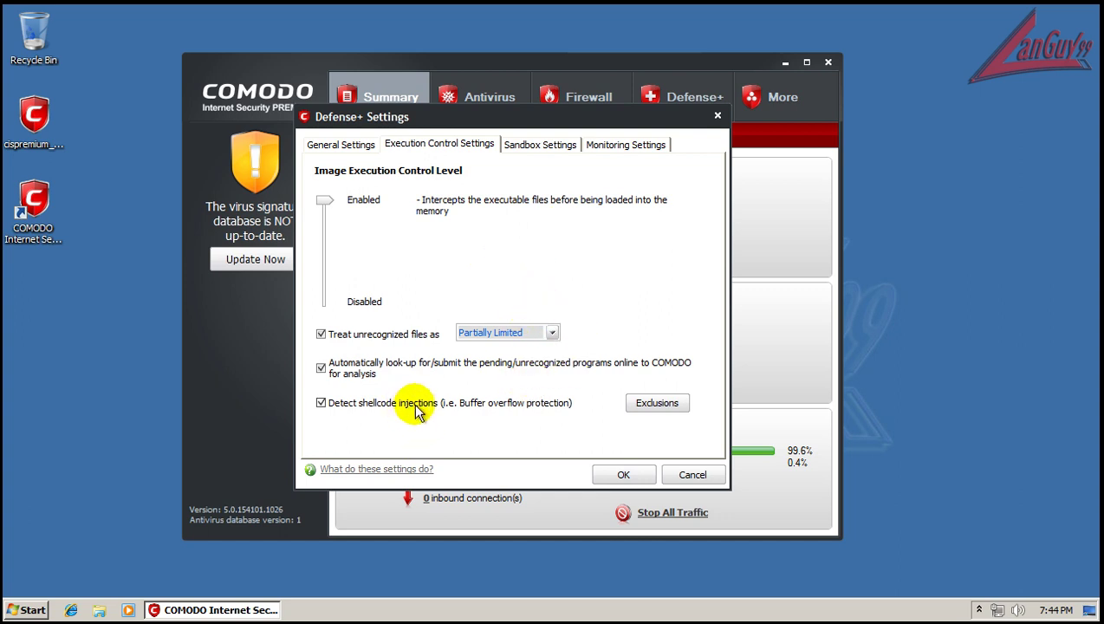
{"action": "left_click", "coordinate": [539, 145]}
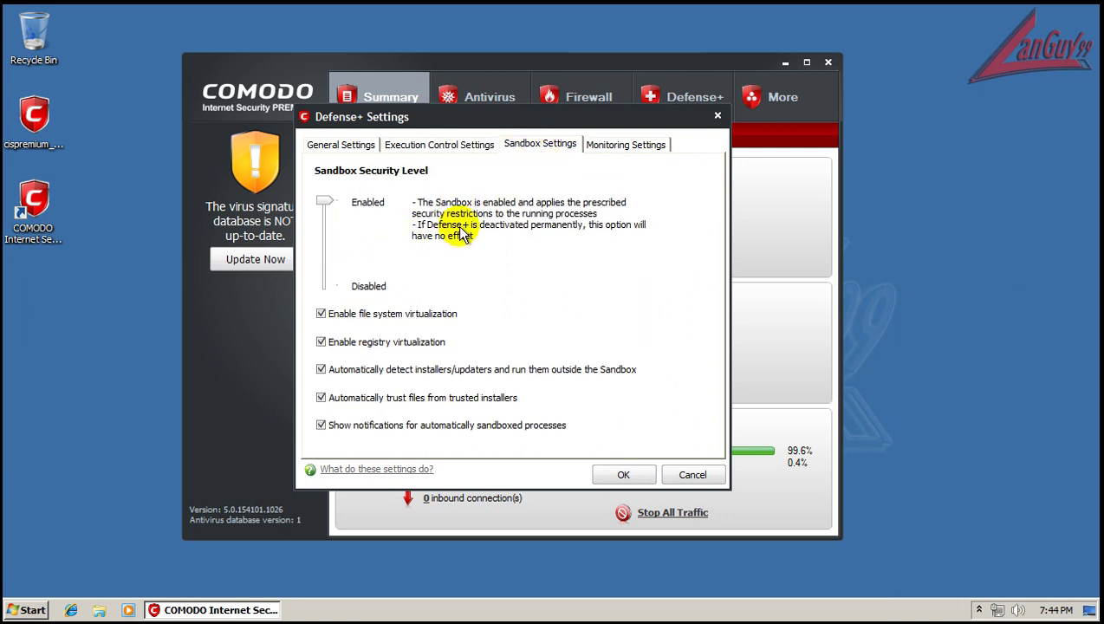
{"action": "left_click", "coordinate": [659, 152]}
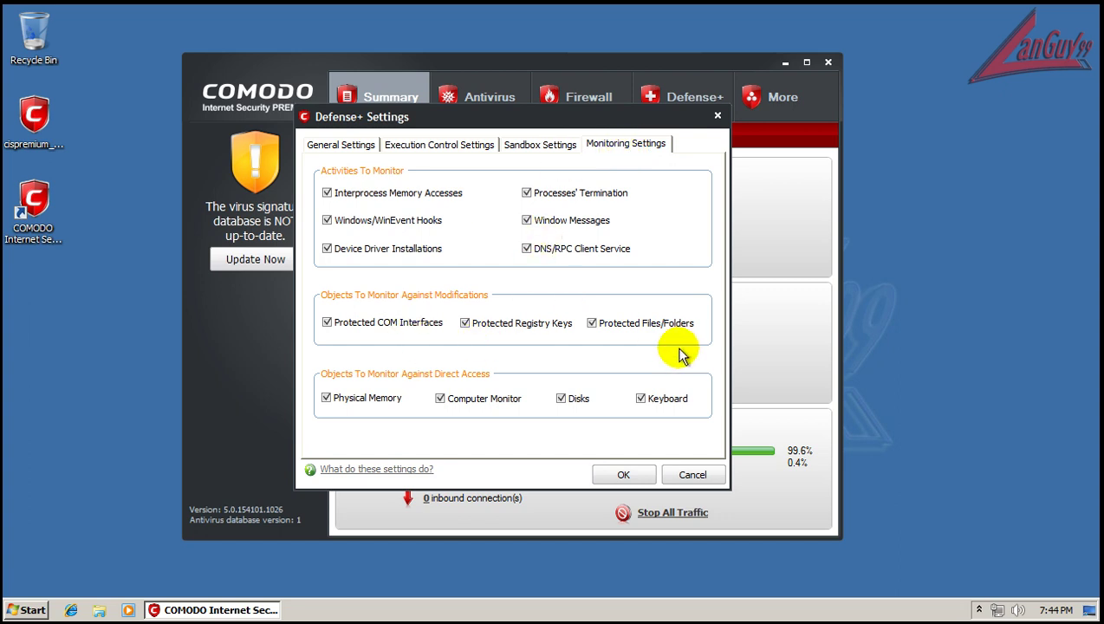
{"action": "left_click", "coordinate": [693, 475]}
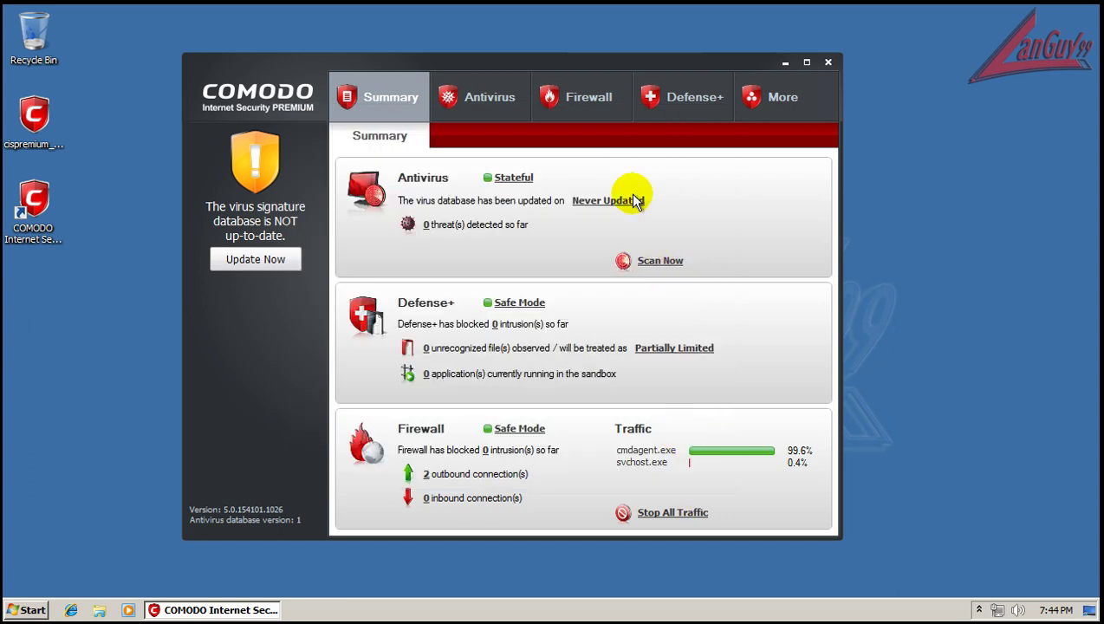
- Examine the antivirus quarantined items and the scanner's real-time, manual, scheduled and exclusion settings without changing them
{"action": "left_click", "coordinate": [484, 106]}
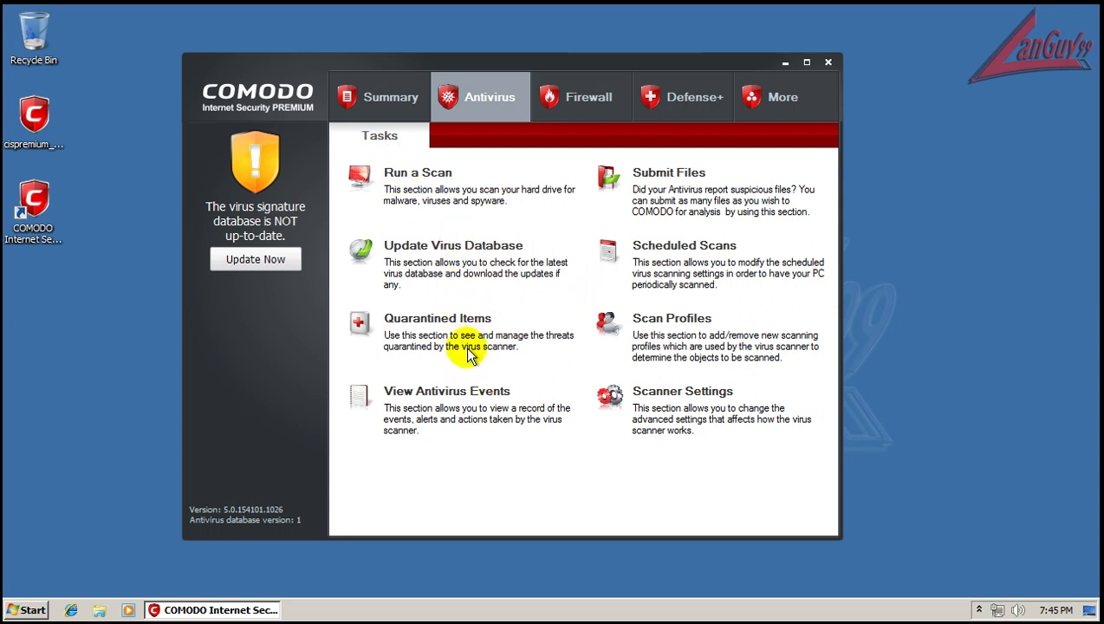
{"action": "left_click", "coordinate": [464, 319]}
{"action": "left_click", "coordinate": [734, 450]}
{"action": "left_click", "coordinate": [654, 395]}
{"action": "left_click", "coordinate": [438, 113]}
{"action": "left_click", "coordinate": [501, 116]}
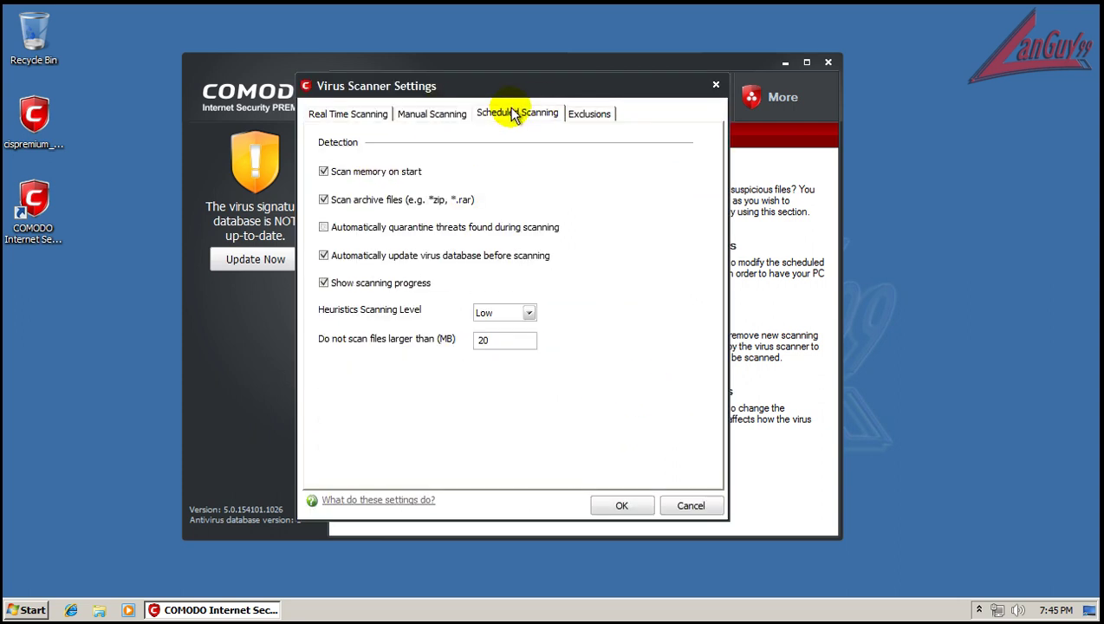
{"action": "left_click", "coordinate": [609, 116]}
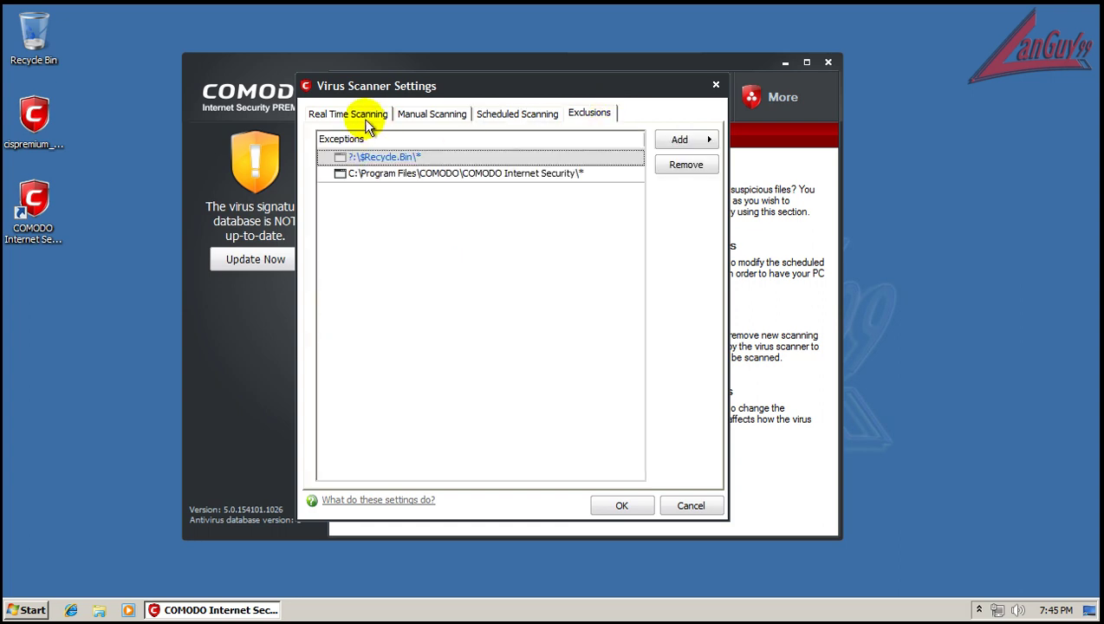
{"action": "left_click", "coordinate": [341, 119]}
{"action": "left_click", "coordinate": [692, 507]}
- Review the firewall behavior settings, including alert and advanced options, and inspect the firewall events log
{"action": "left_click", "coordinate": [585, 106]}
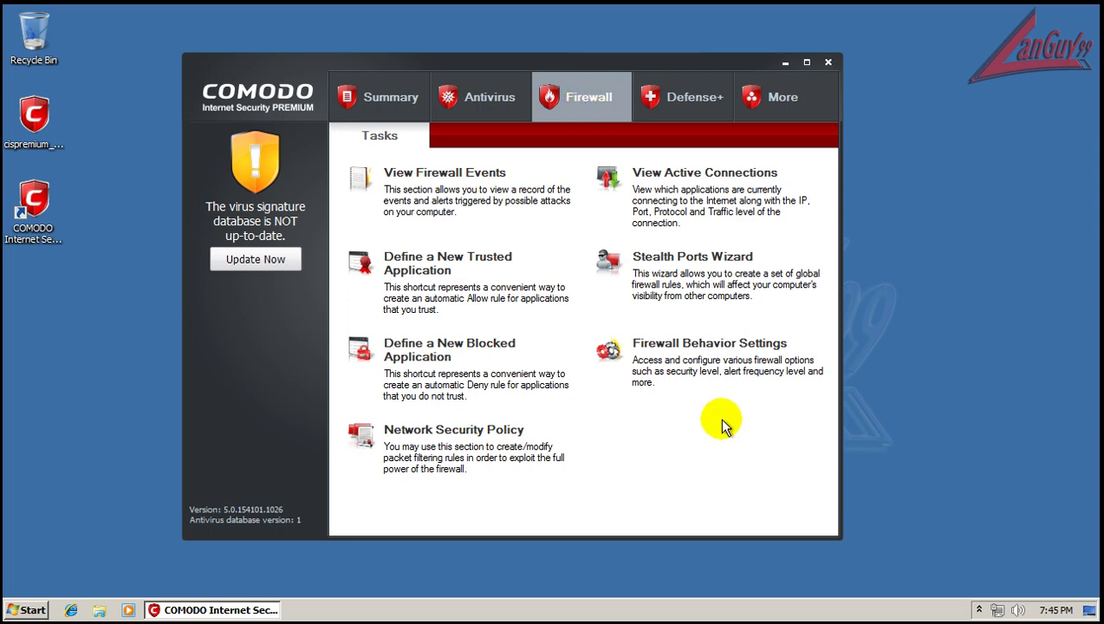
{"action": "left_click", "coordinate": [653, 345]}
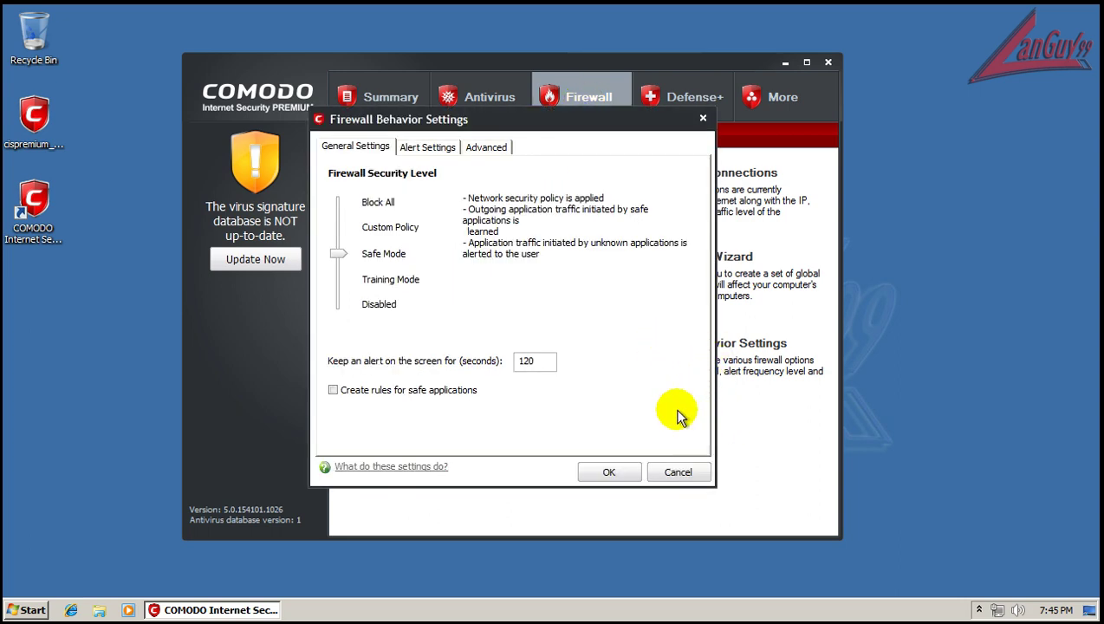
{"action": "left_click", "coordinate": [448, 148]}
{"action": "left_click", "coordinate": [478, 148]}
{"action": "left_click", "coordinate": [656, 472]}
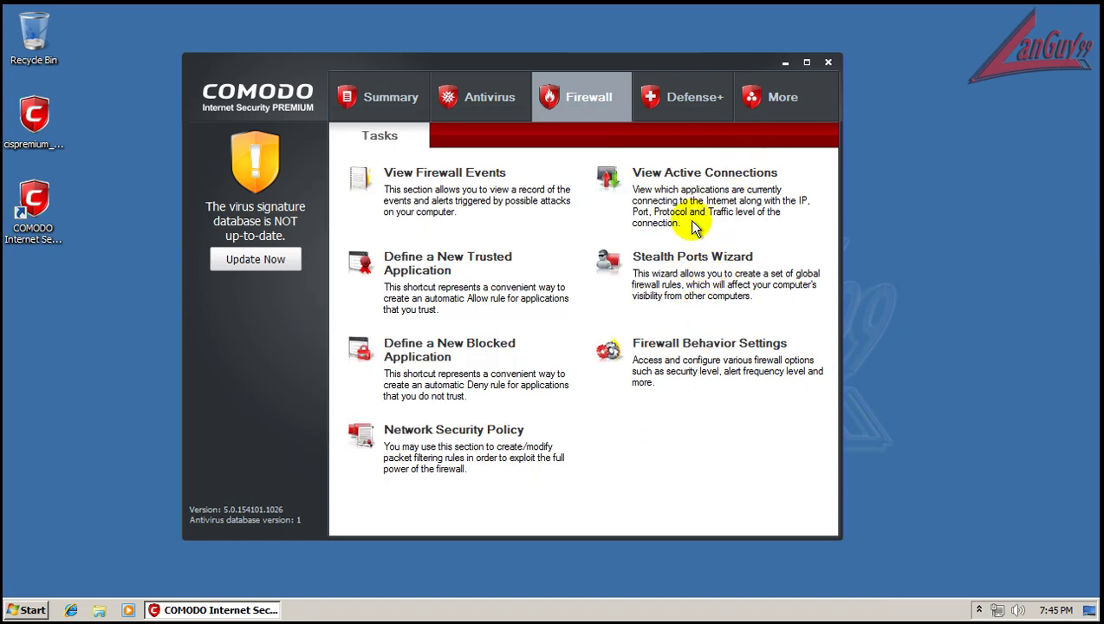
{"action": "left_click", "coordinate": [475, 185]}
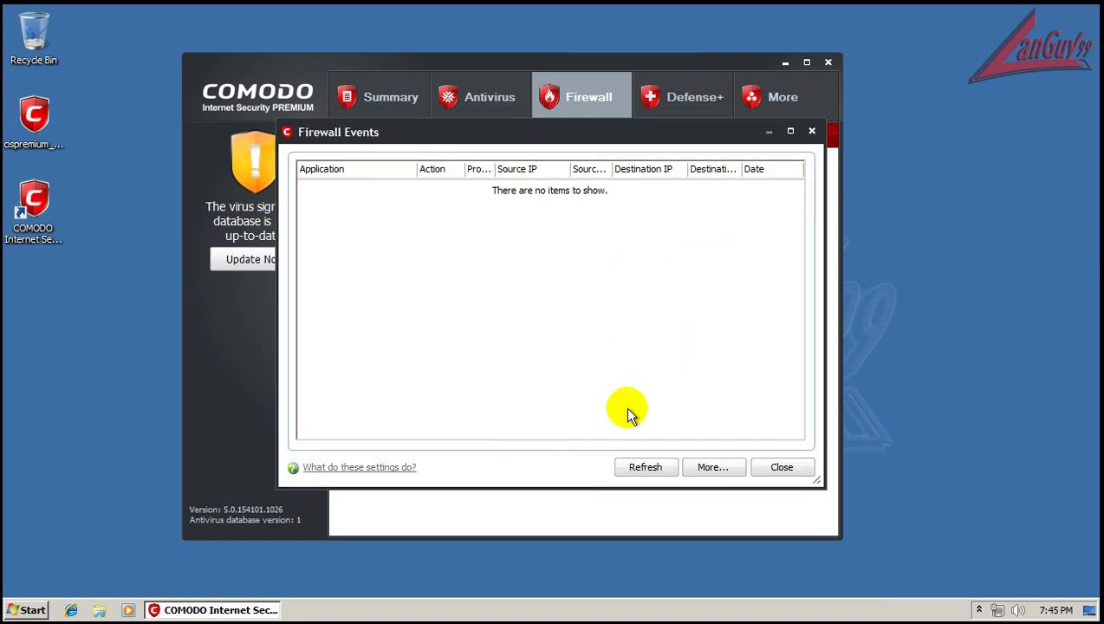
{"action": "left_click", "coordinate": [773, 472]}
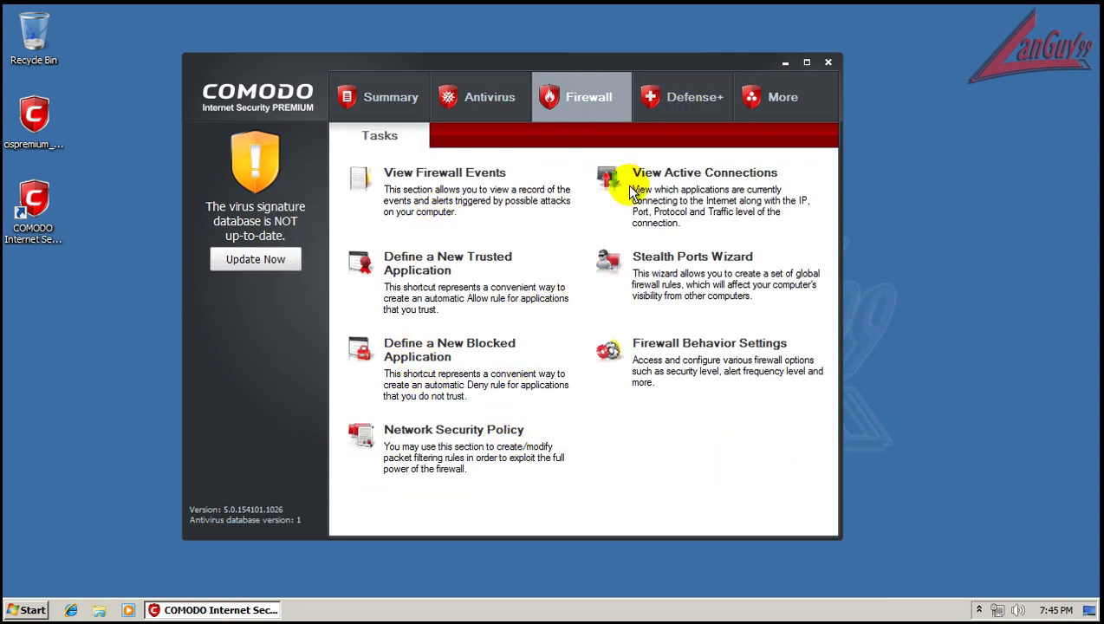
- Review the general Defense+ settings from the Defense+ tasks and view the list of unrecognized files
{"action": "left_click", "coordinate": [686, 110]}
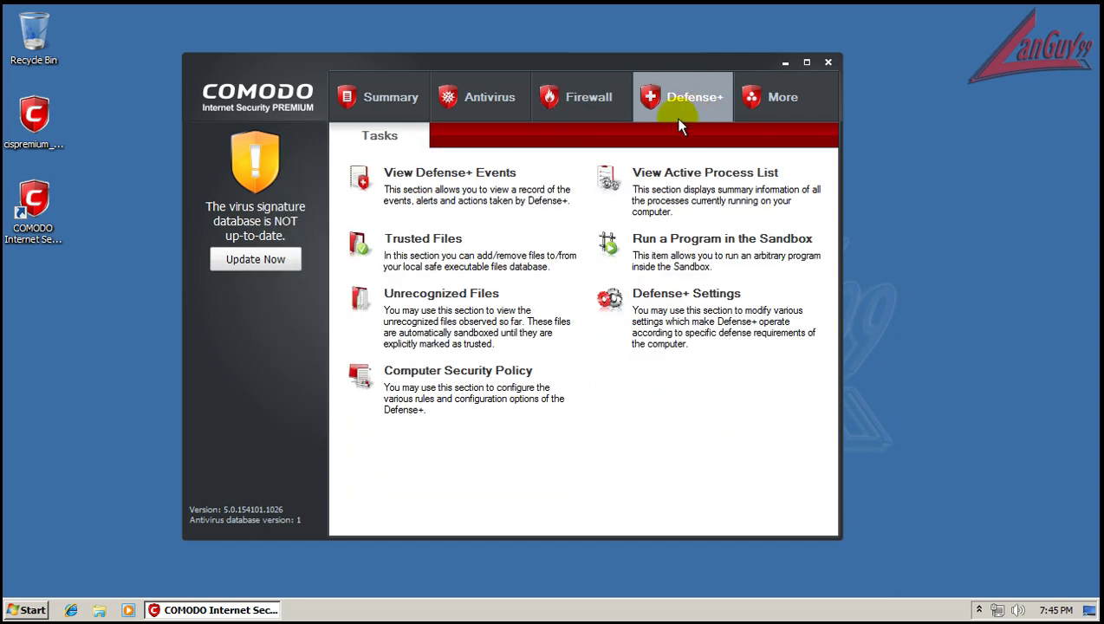
{"action": "left_click", "coordinate": [703, 293]}
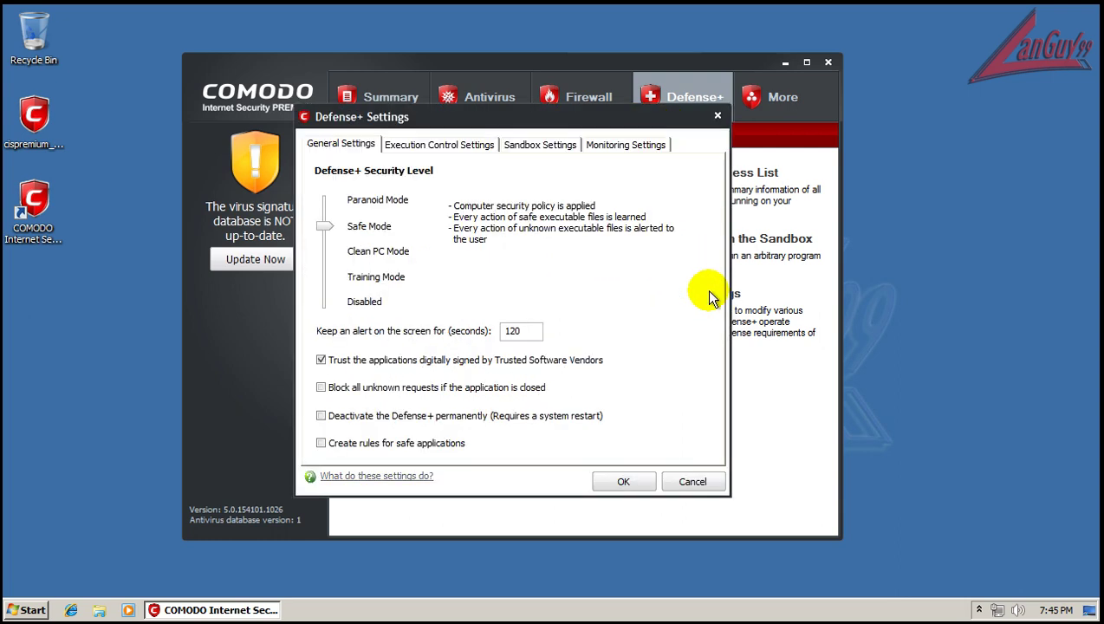
{"action": "left_click", "coordinate": [693, 482]}
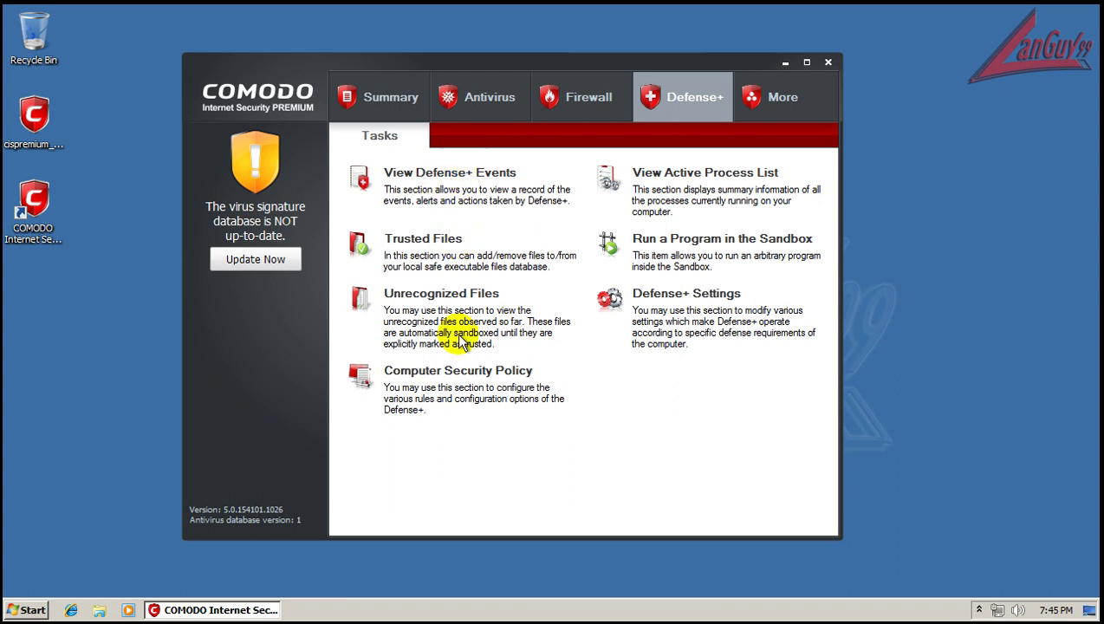
{"action": "left_click", "coordinate": [443, 294]}
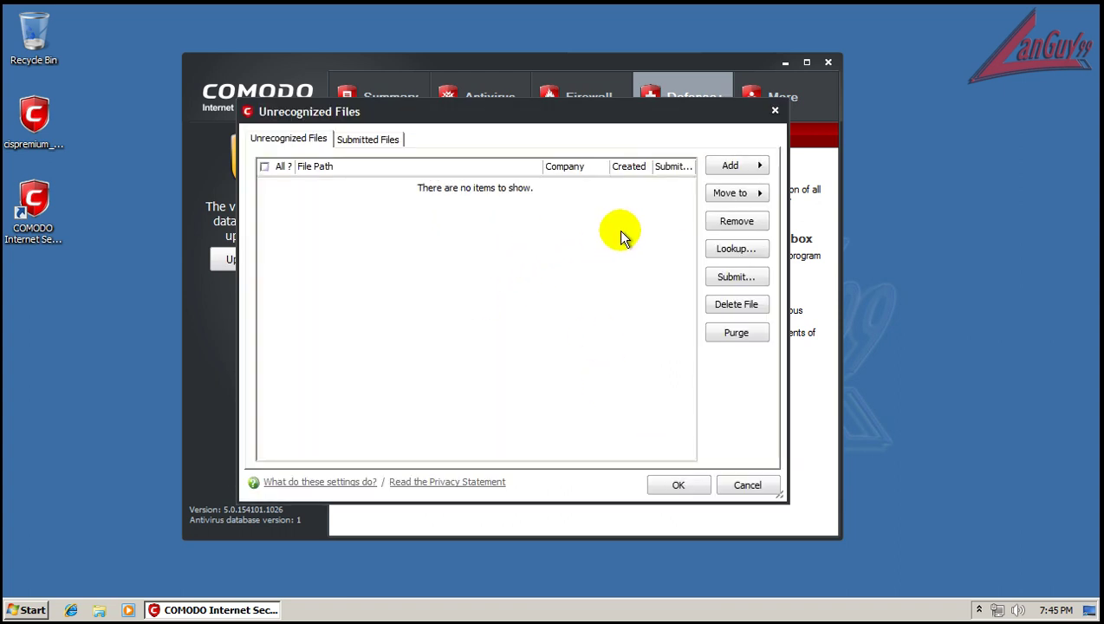
- View the submitted files list, close it, and inspect the option for running a program in the sandbox without launching one
{"action": "left_click", "coordinate": [343, 139]}
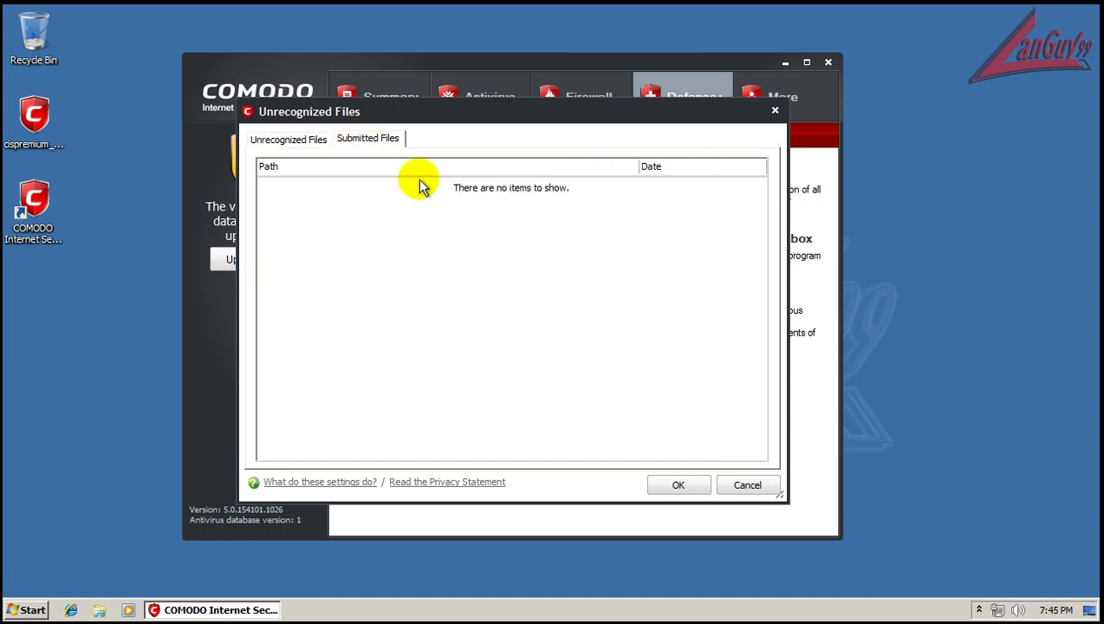
{"action": "left_click", "coordinate": [314, 145]}
{"action": "left_click", "coordinate": [744, 488]}
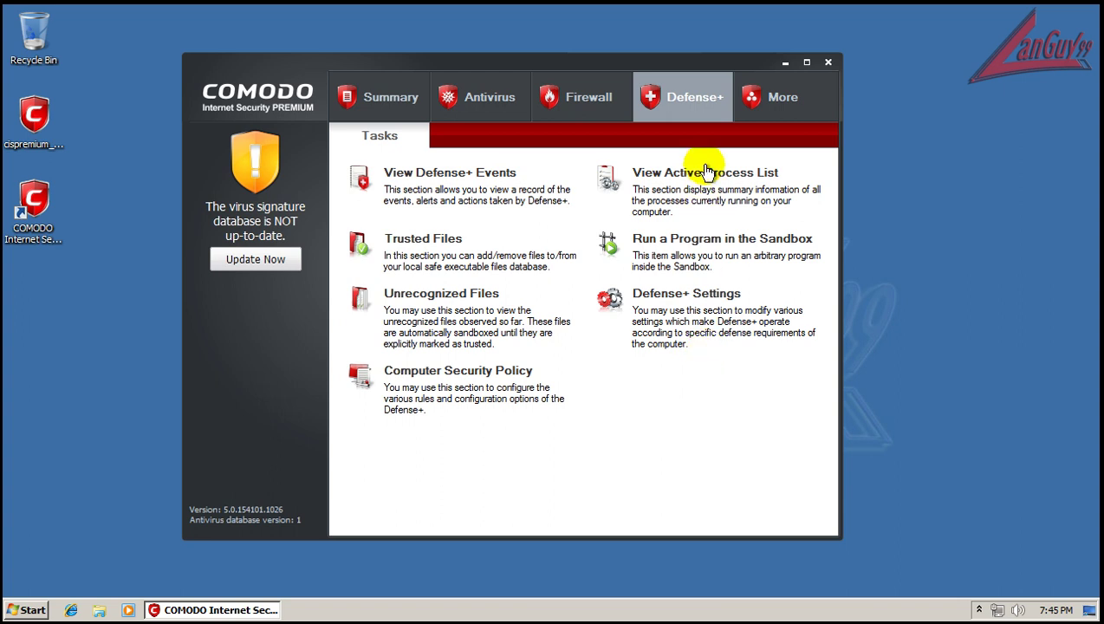
{"action": "left_click", "coordinate": [684, 241]}
{"action": "left_click", "coordinate": [568, 335]}
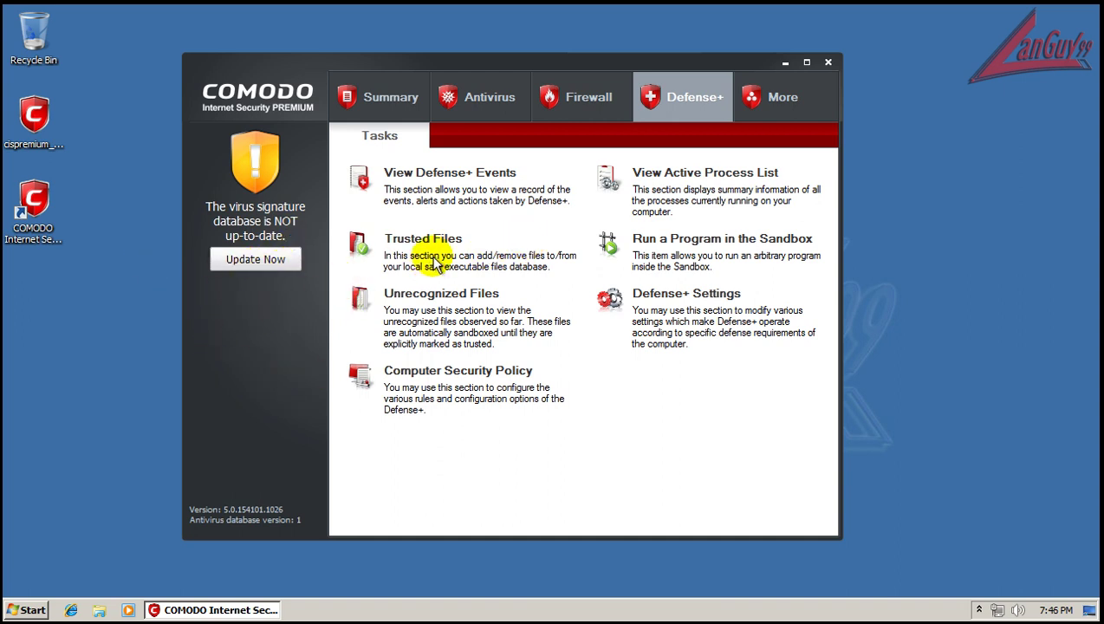
- Review the Defense+ Computer Security Policy: application rules, predefined policies, sandboxed, blocked and protected items, and trusted software vendors, without changing anything
{"action": "left_click", "coordinate": [453, 373]}
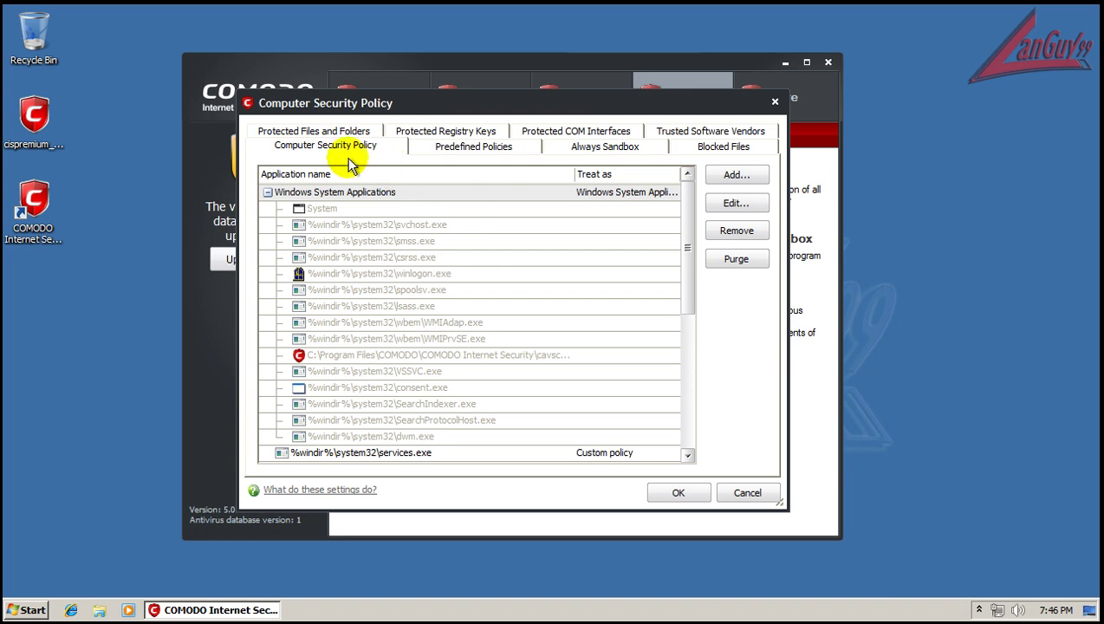
{"action": "left_click_drag", "start_coordinate": [688, 208], "coordinate": [678, 179]}
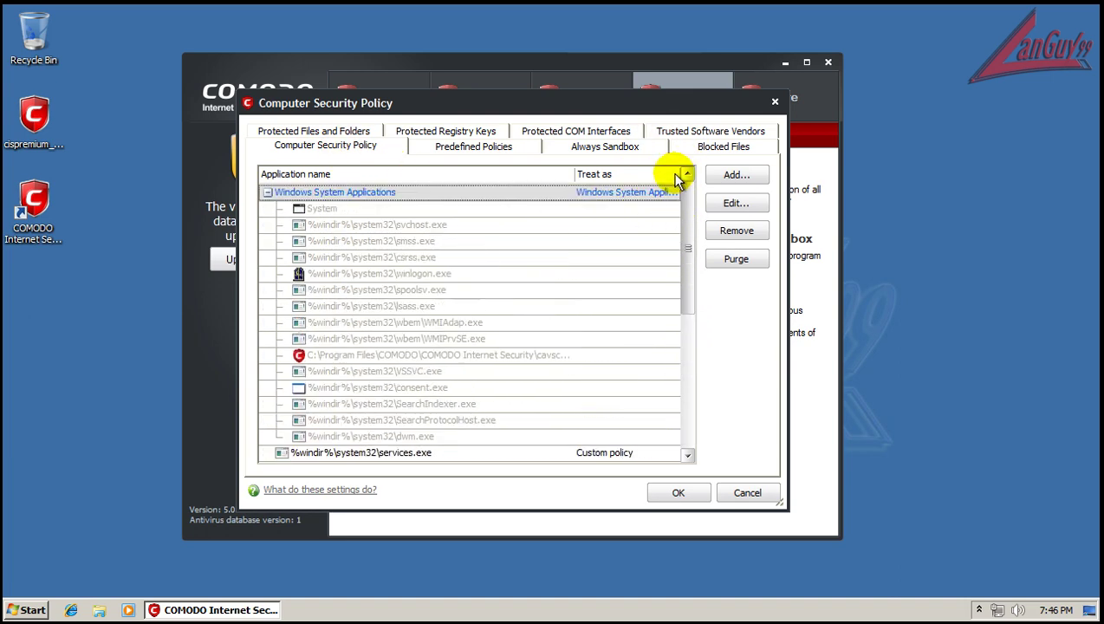
{"action": "left_click", "coordinate": [475, 146]}
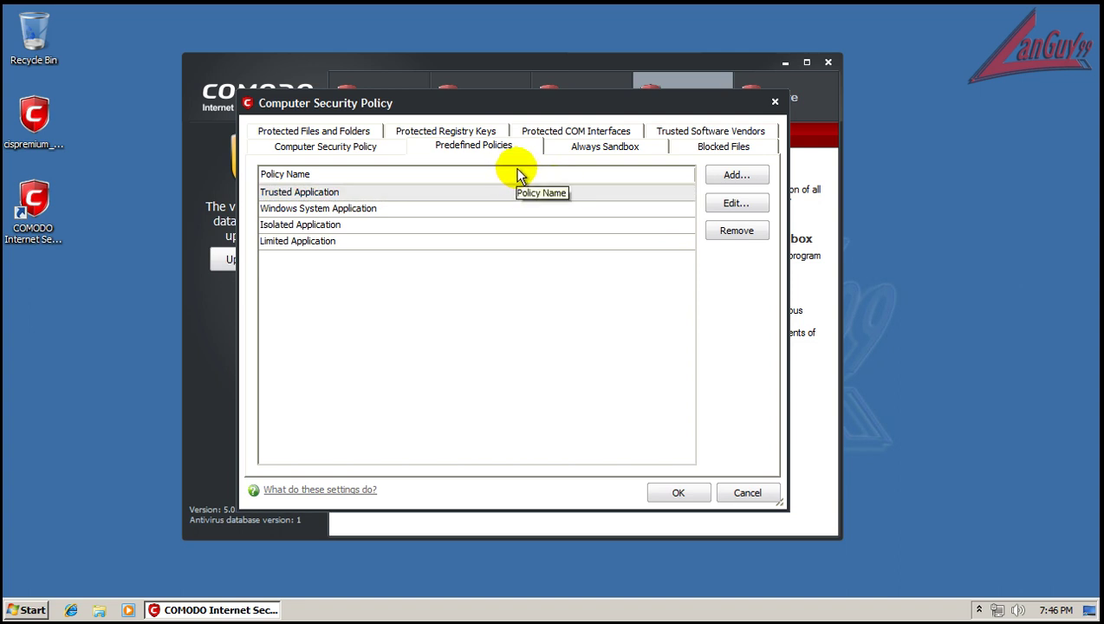
{"action": "left_click", "coordinate": [583, 147]}
{"action": "left_click", "coordinate": [737, 149]}
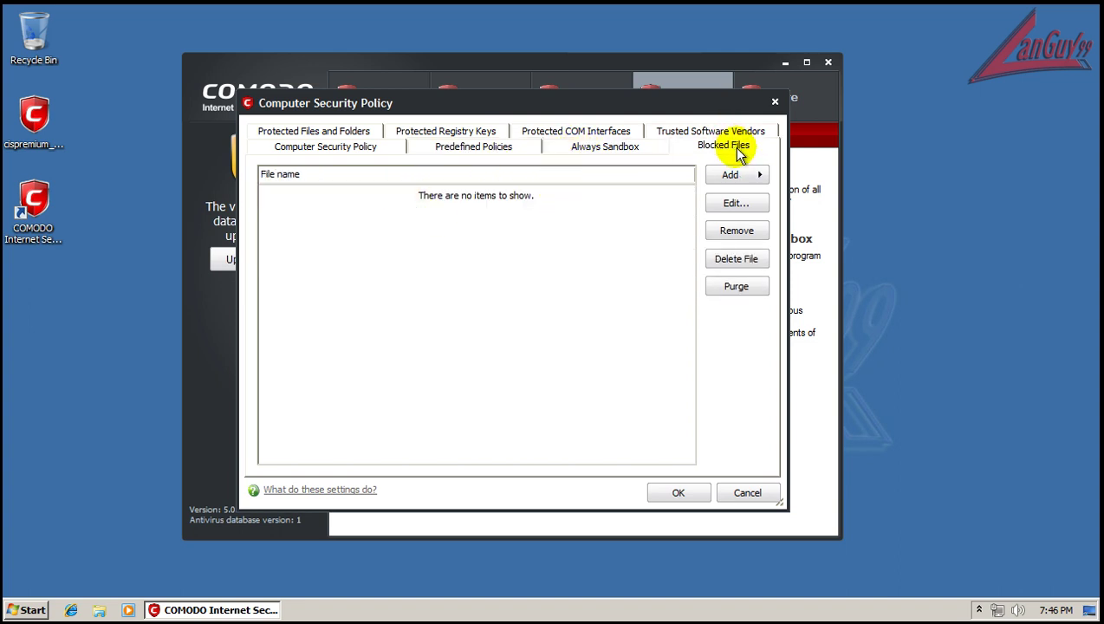
{"action": "left_click", "coordinate": [337, 132]}
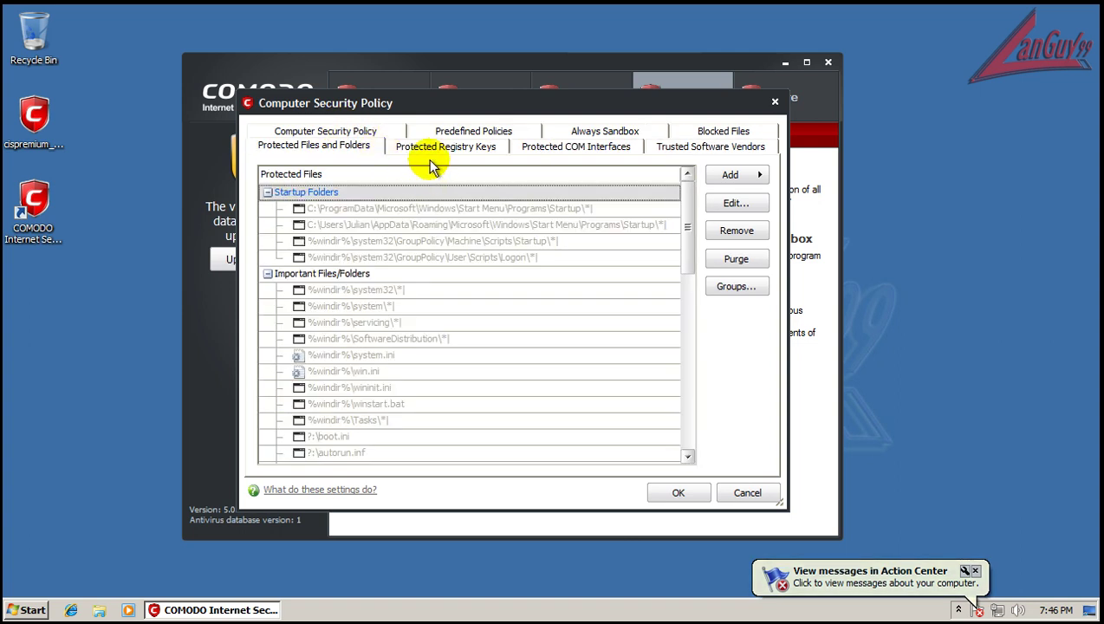
{"action": "left_click", "coordinate": [478, 150]}
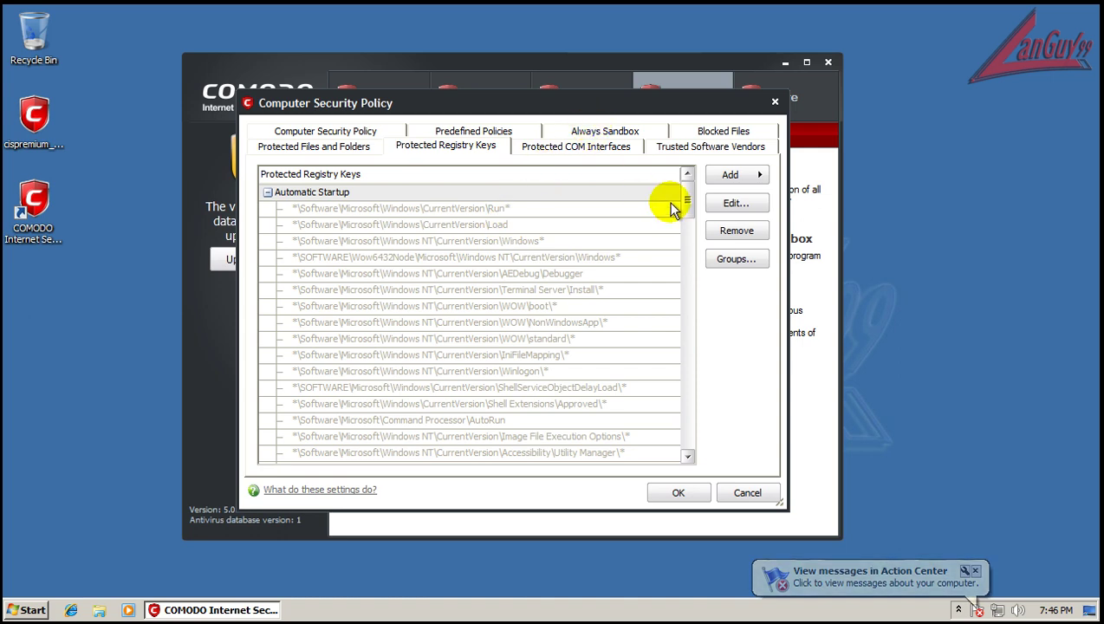
{"action": "left_click", "coordinate": [552, 152]}
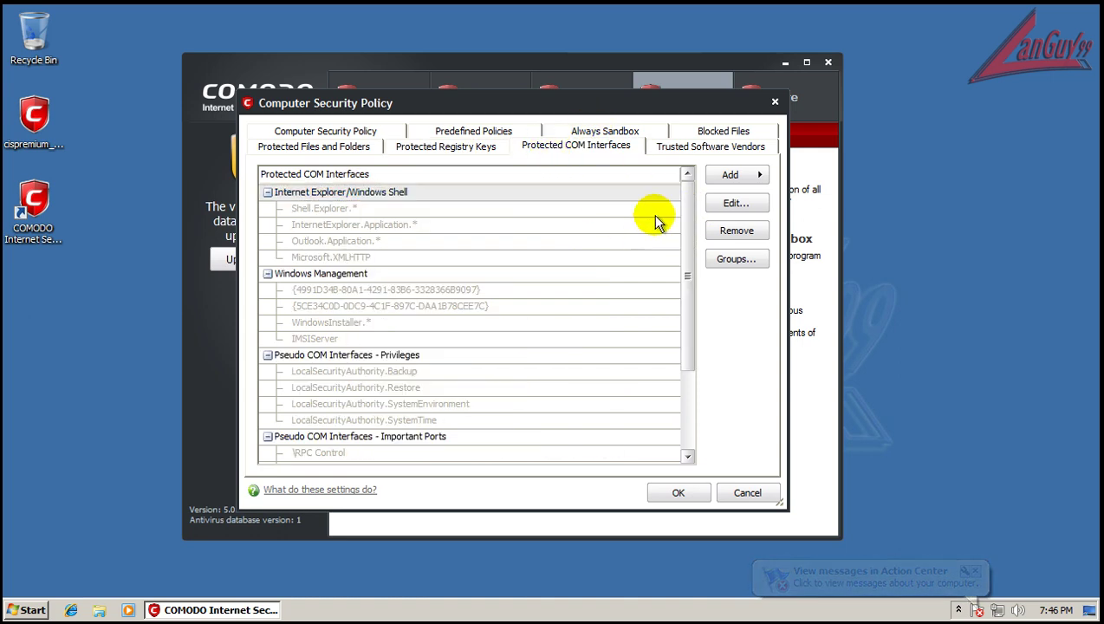
{"action": "left_click", "coordinate": [705, 146]}
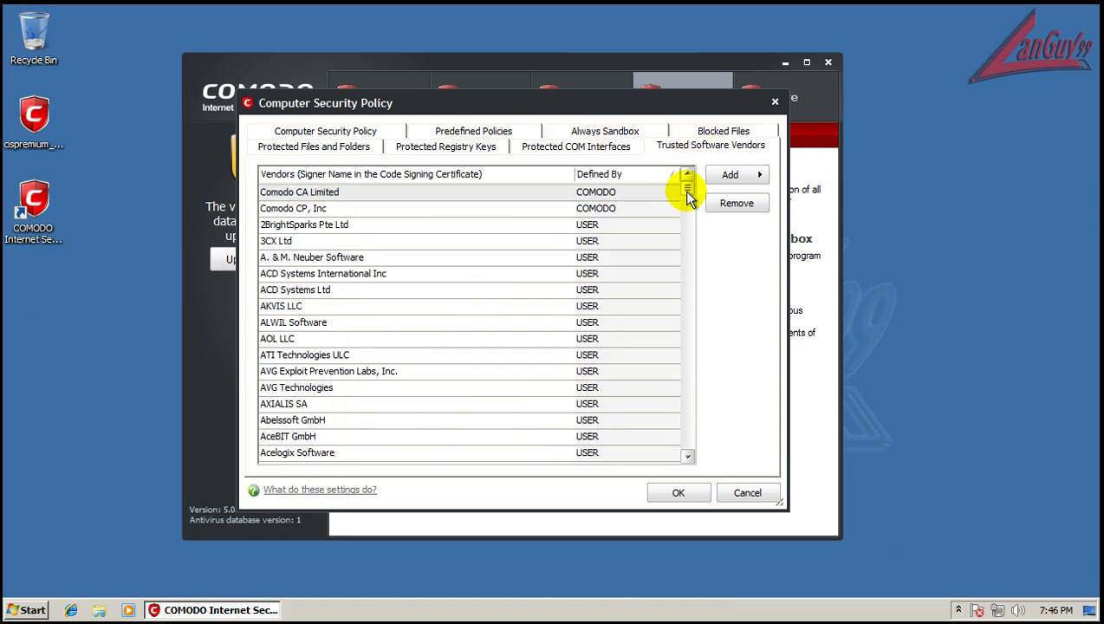
{"action": "left_click_drag", "start_coordinate": [687, 189], "coordinate": [683, 493]}
{"action": "left_click", "coordinate": [732, 492]}
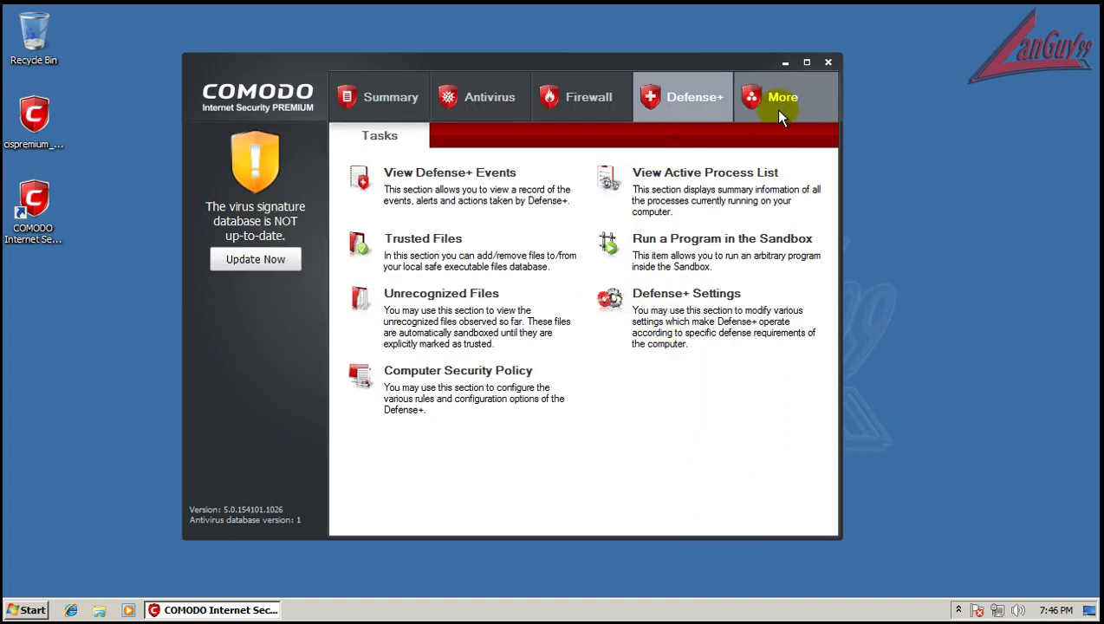
- Review the program preferences for general, language, parental control, themes, logging, connection, update and Threatcast options, leaving them as they are
{"action": "left_click", "coordinate": [778, 102]}
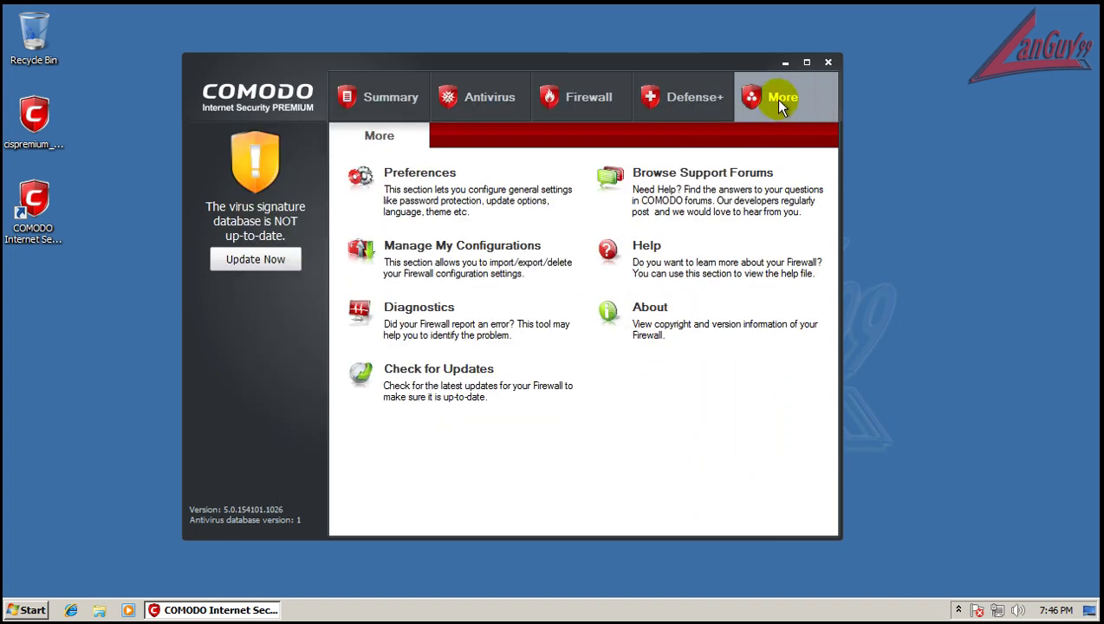
{"action": "left_click", "coordinate": [422, 173]}
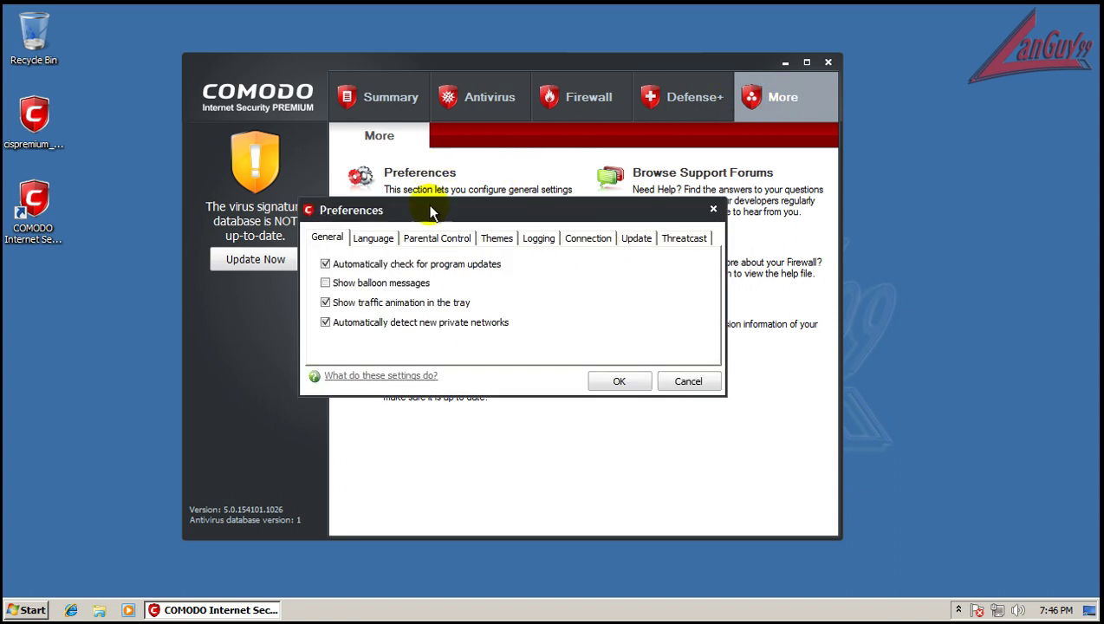
{"action": "left_click", "coordinate": [382, 239]}
{"action": "left_click", "coordinate": [446, 239]}
{"action": "left_click", "coordinate": [497, 238]}
{"action": "left_click", "coordinate": [538, 238]}
{"action": "left_click", "coordinate": [568, 241]}
{"action": "left_click", "coordinate": [631, 239]}
{"action": "left_click", "coordinate": [669, 242]}
{"action": "left_click", "coordinate": [621, 380]}
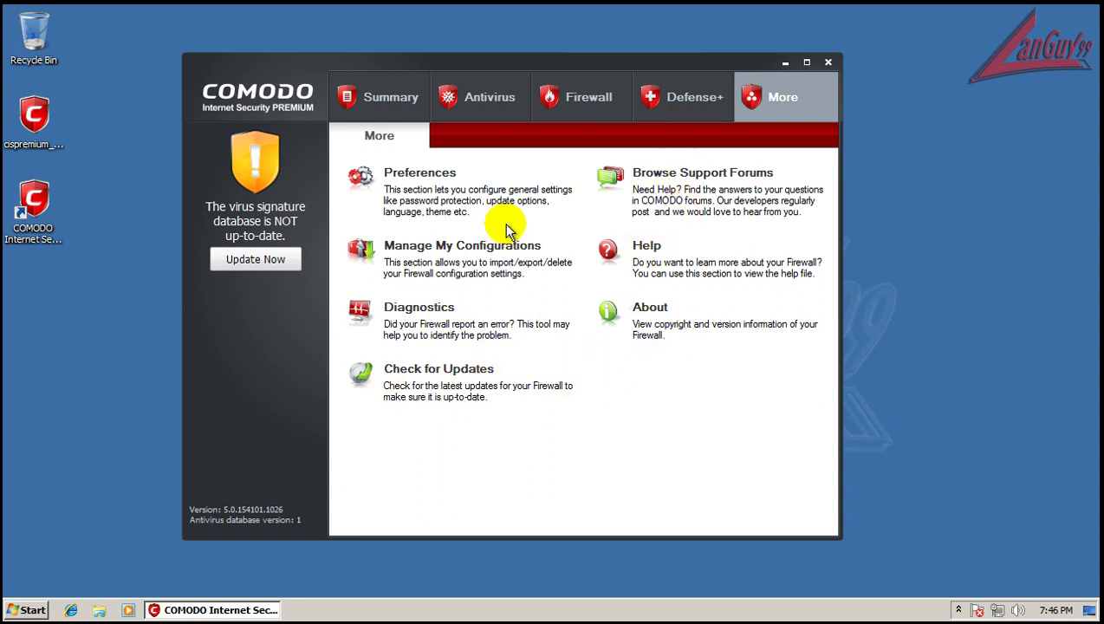
- Return to the summary, enable Game Mode from the COMODO notification area icon, and disable it again
{"action": "left_click", "coordinate": [390, 103]}
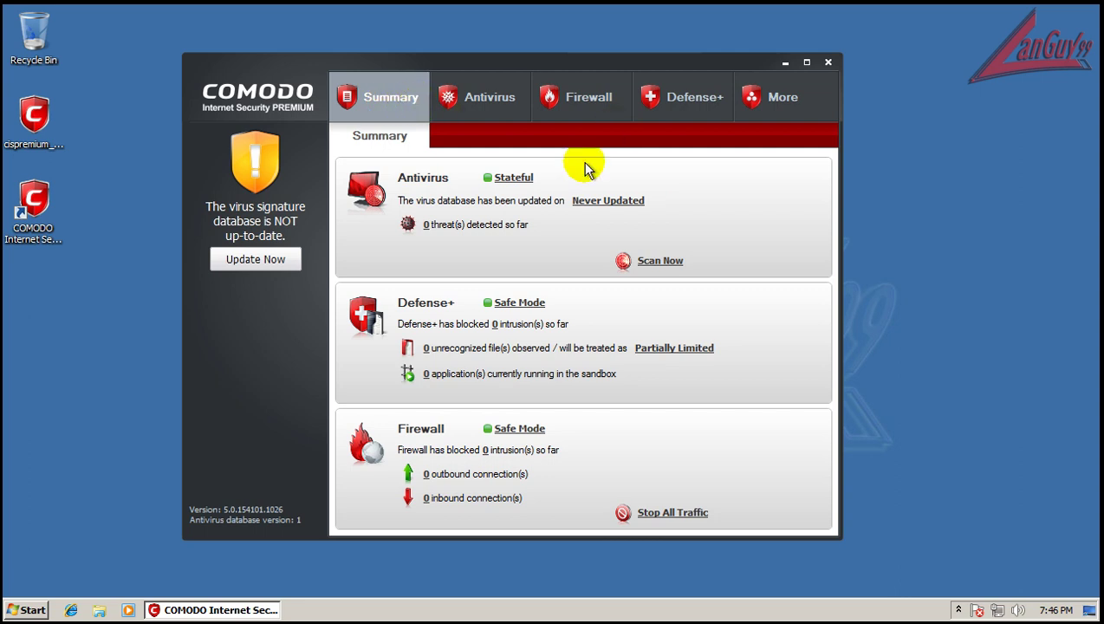
{"action": "left_click", "coordinate": [957, 611]}
{"action": "right_click", "coordinate": [943, 544]}
{"action": "left_click", "coordinate": [971, 473]}
{"action": "left_click", "coordinate": [958, 610]}
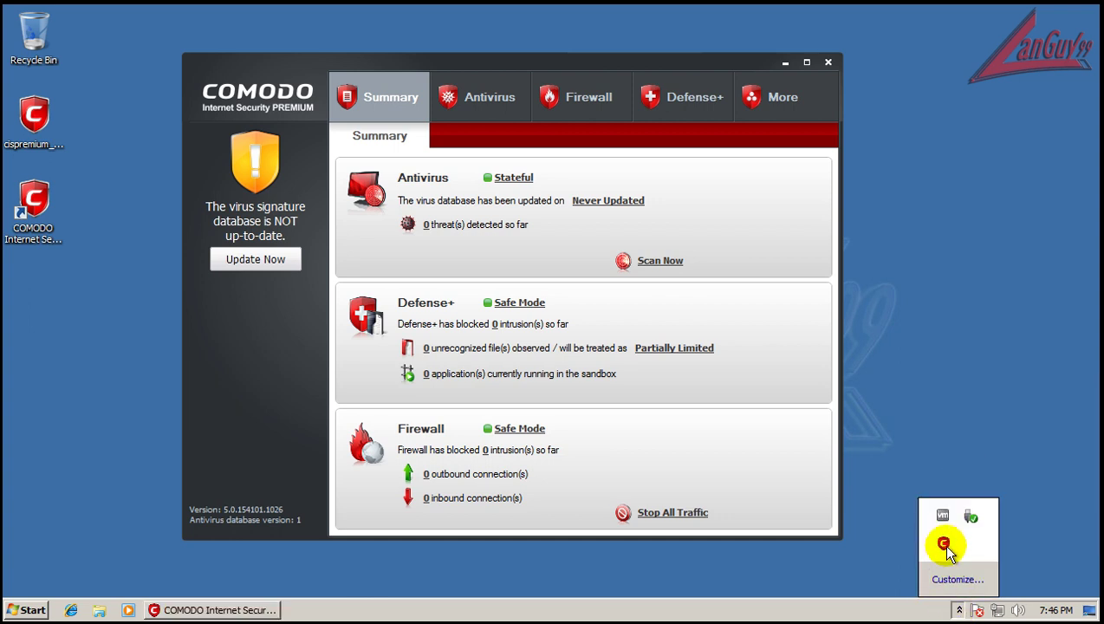
{"action": "right_click", "coordinate": [943, 544]}
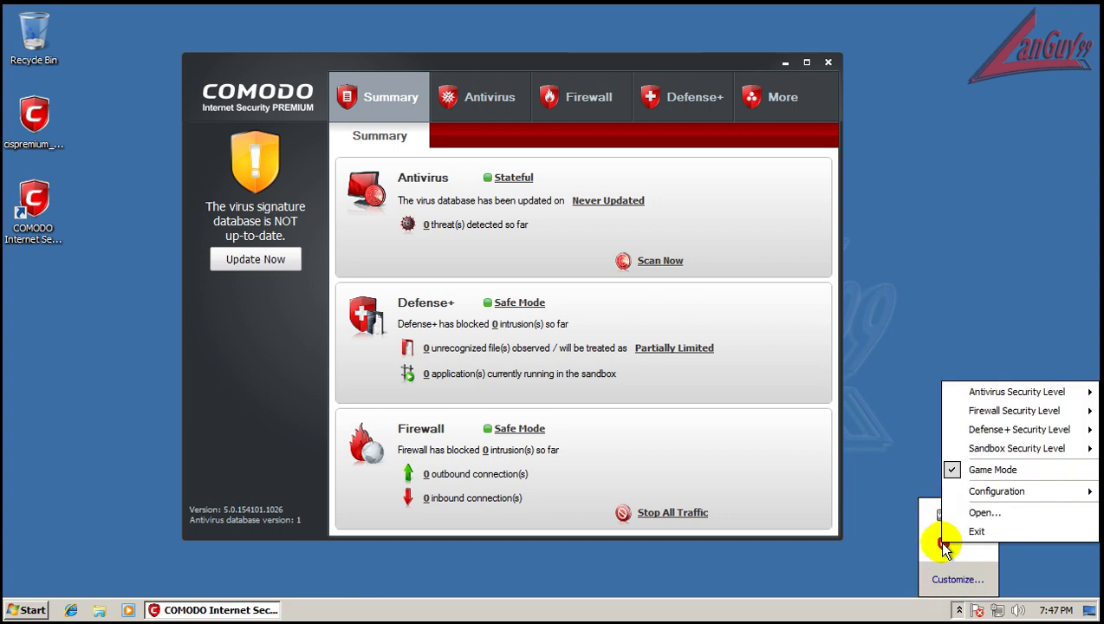
{"action": "left_click", "coordinate": [972, 472]}
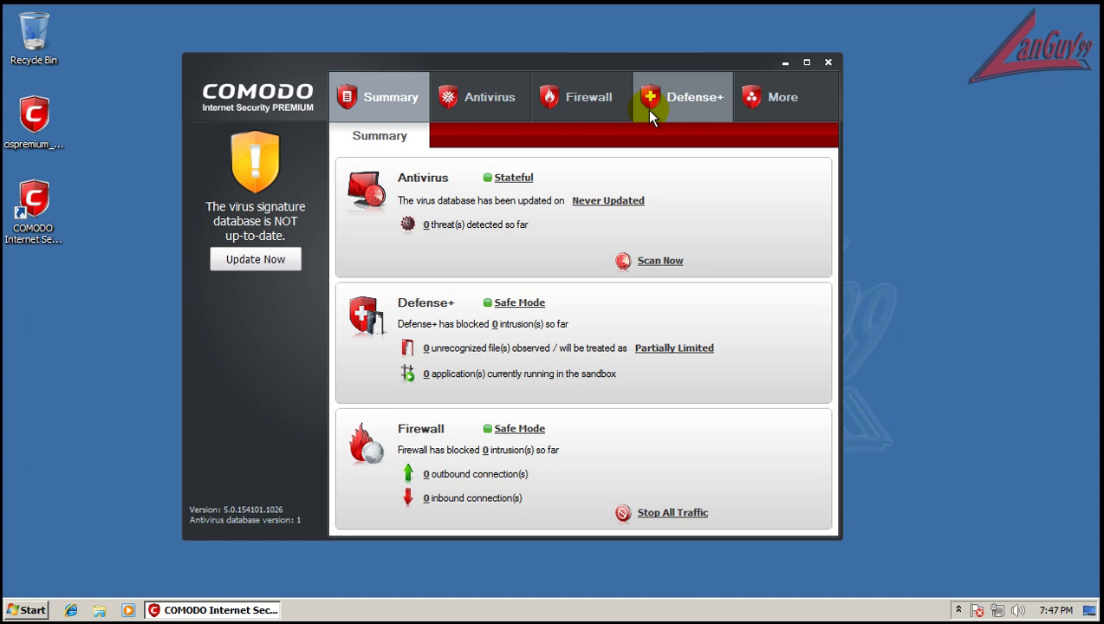
- Reposition the COMODO window and look over the Antivirus, Summary, Firewall and Defense+ pages once more
{"action": "left_click_drag", "start_coordinate": [566, 61], "coordinate": [616, 57]}
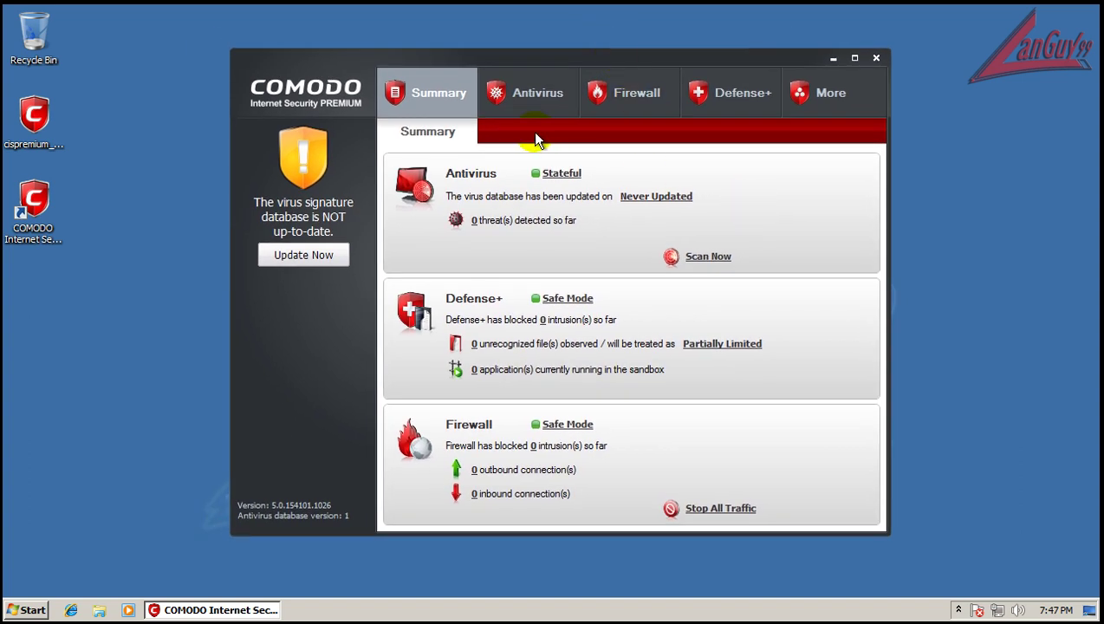
{"action": "left_click", "coordinate": [523, 103]}
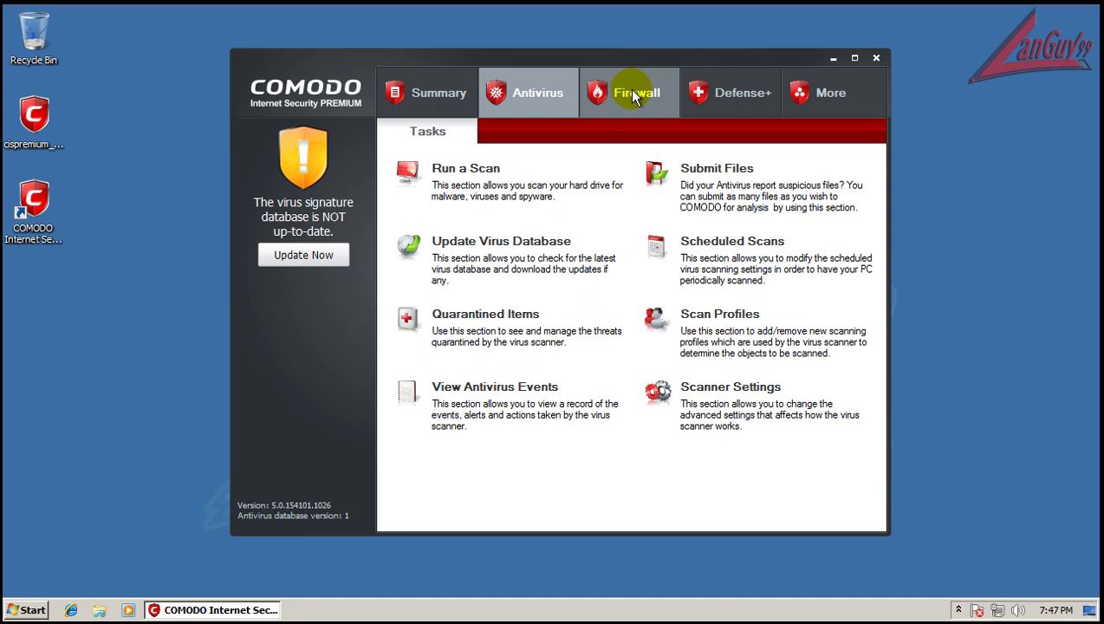
{"action": "left_click", "coordinate": [447, 87]}
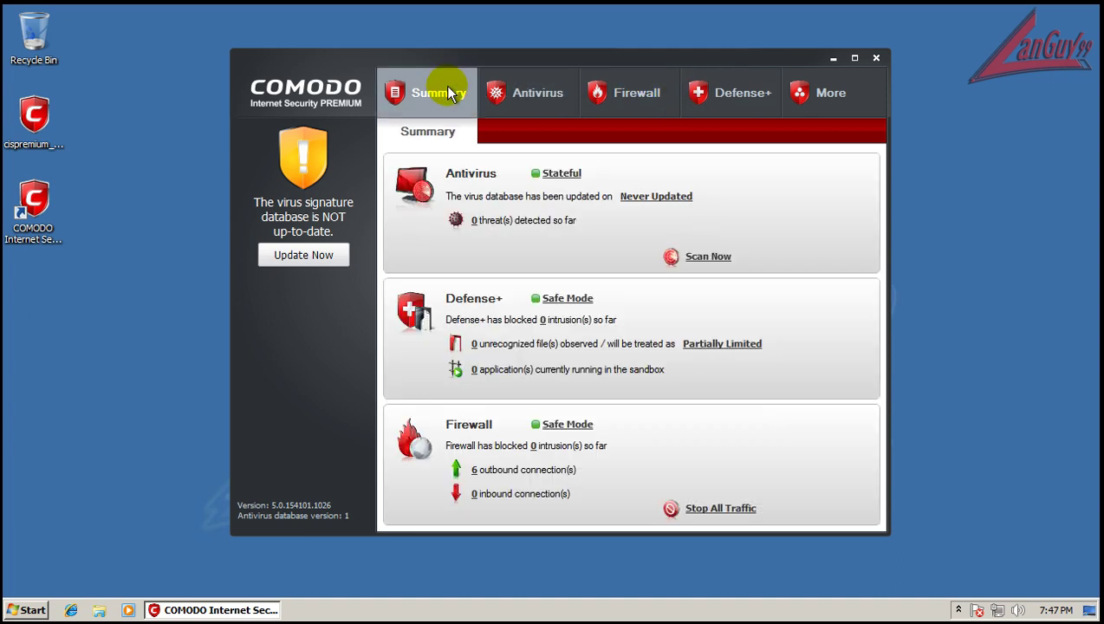
{"action": "left_click", "coordinate": [643, 97]}
{"action": "left_click", "coordinate": [728, 106]}
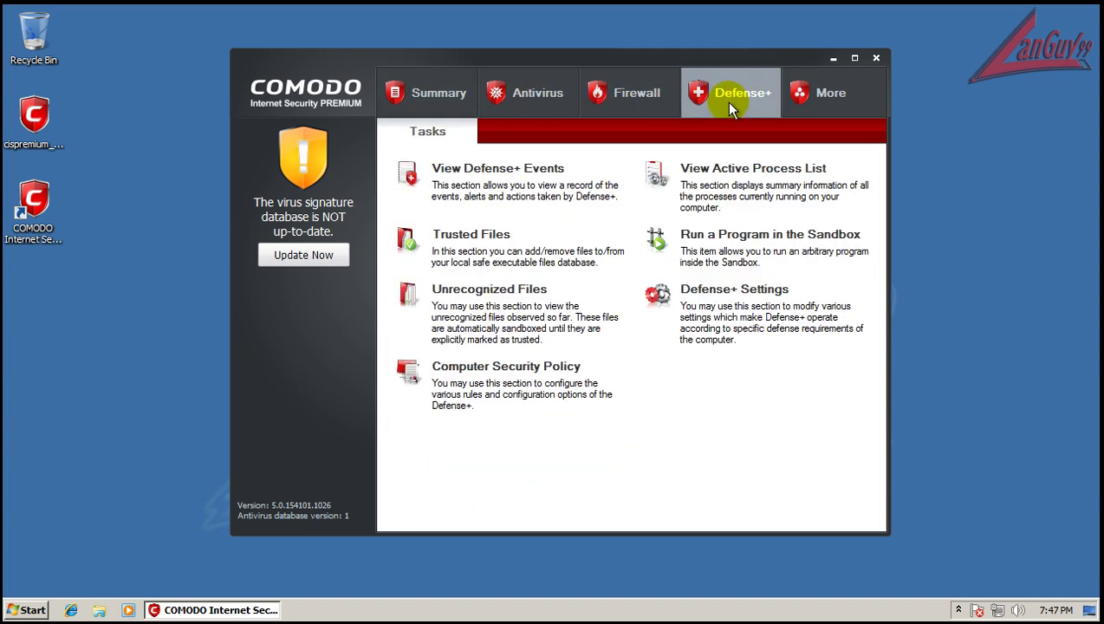